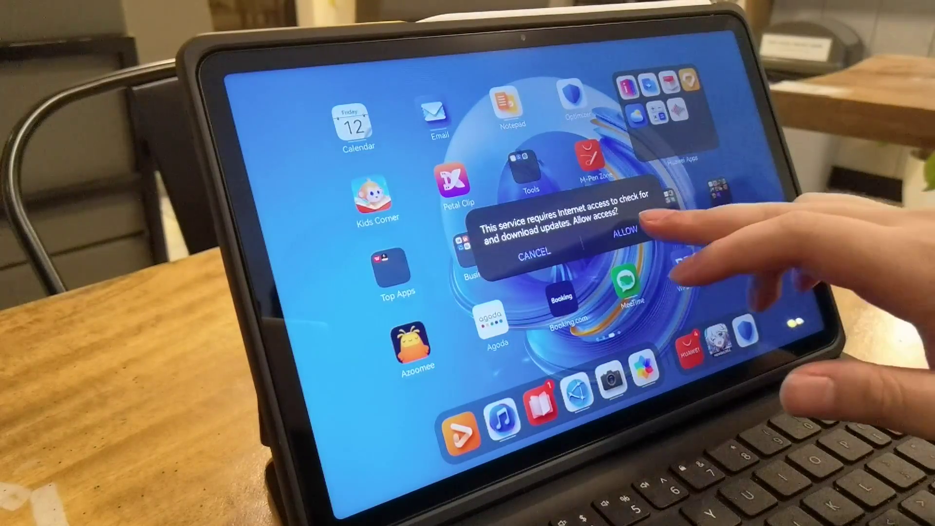
Step: Dismiss the internet-access prompt on the HarmonyOS home screen
{"action": "left_click", "coordinate": [626, 232]}
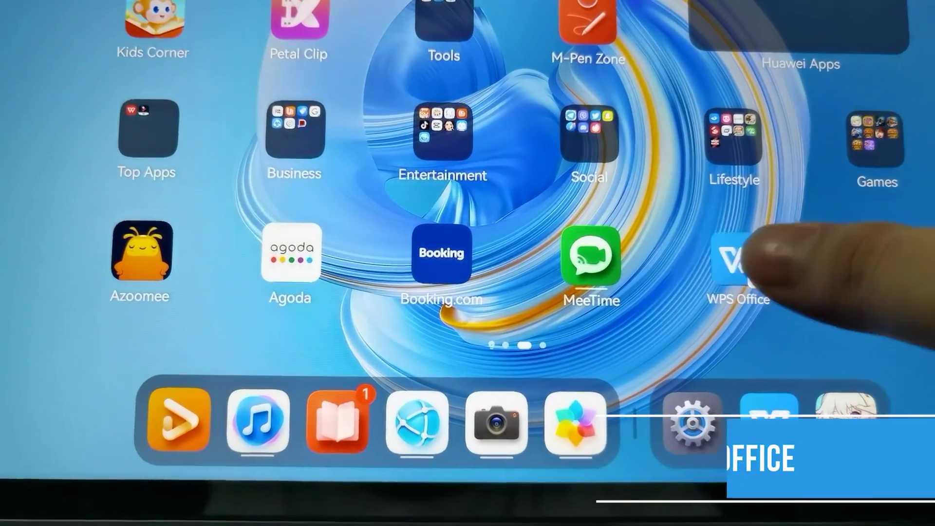
Step: Launch WPS Office and create a new blank text document, Document1
{"action": "left_click", "coordinate": [727, 255]}
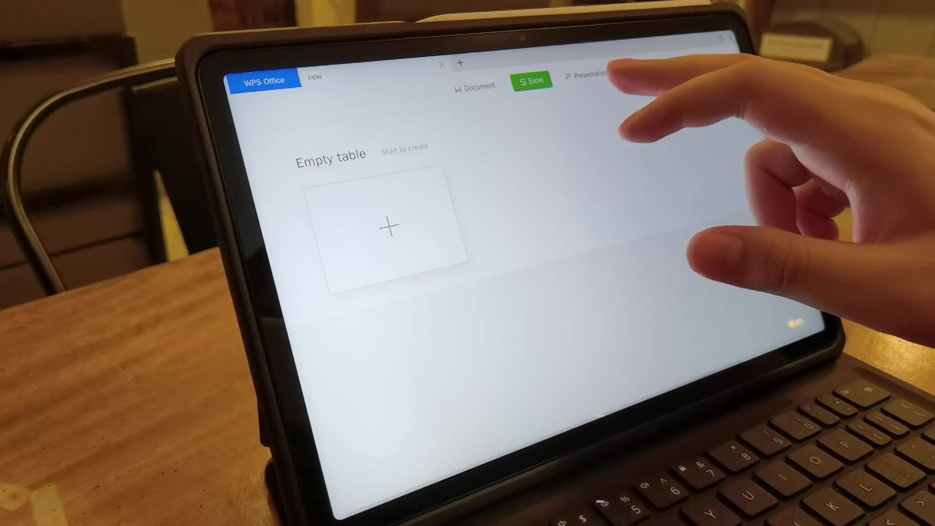
{"action": "left_click", "coordinate": [586, 76]}
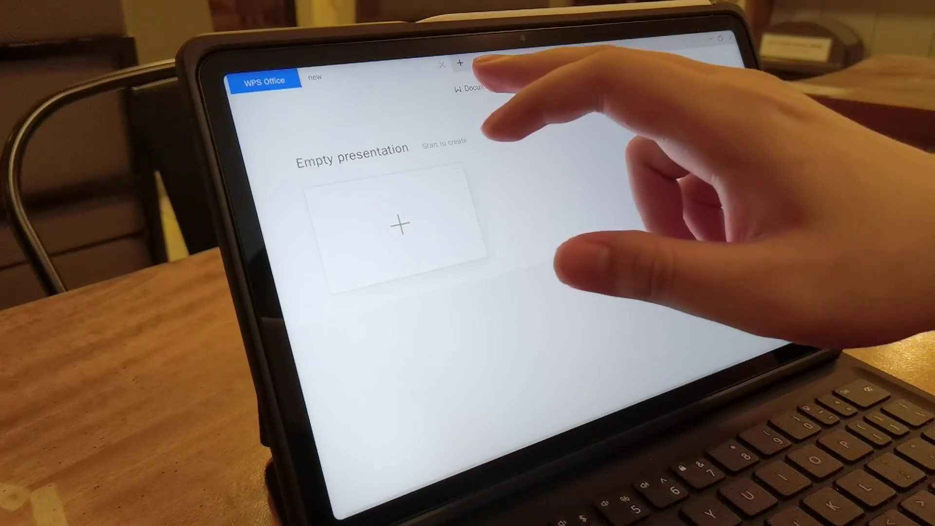
{"action": "left_click", "coordinate": [475, 87]}
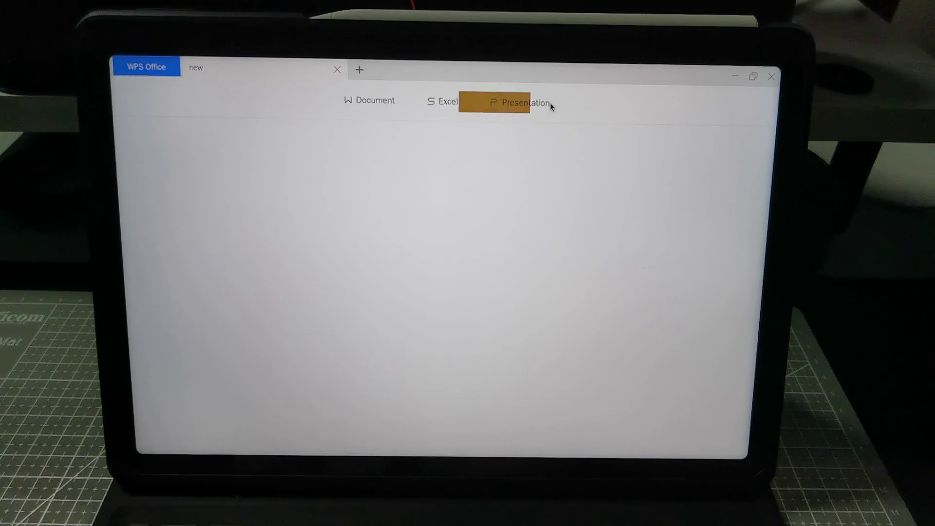
{"action": "left_click", "coordinate": [243, 220]}
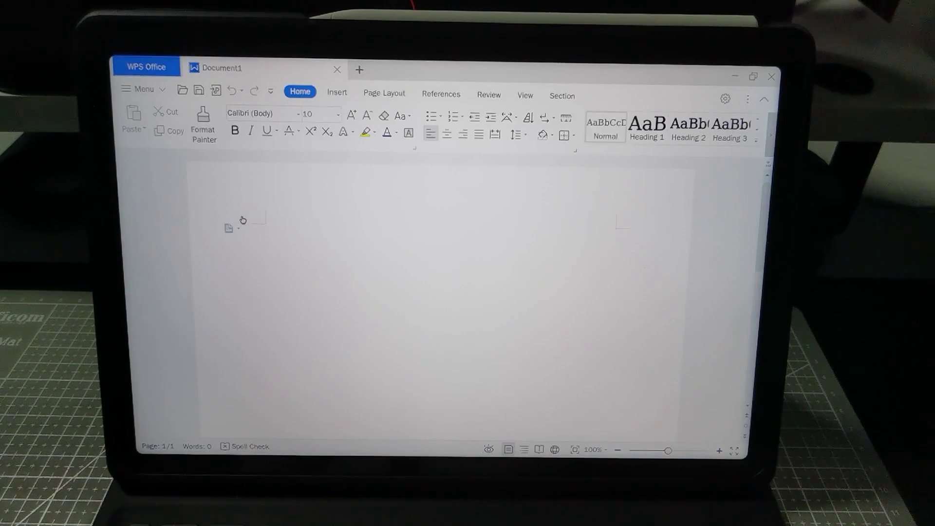
{"action": "type", "text": "Do"}
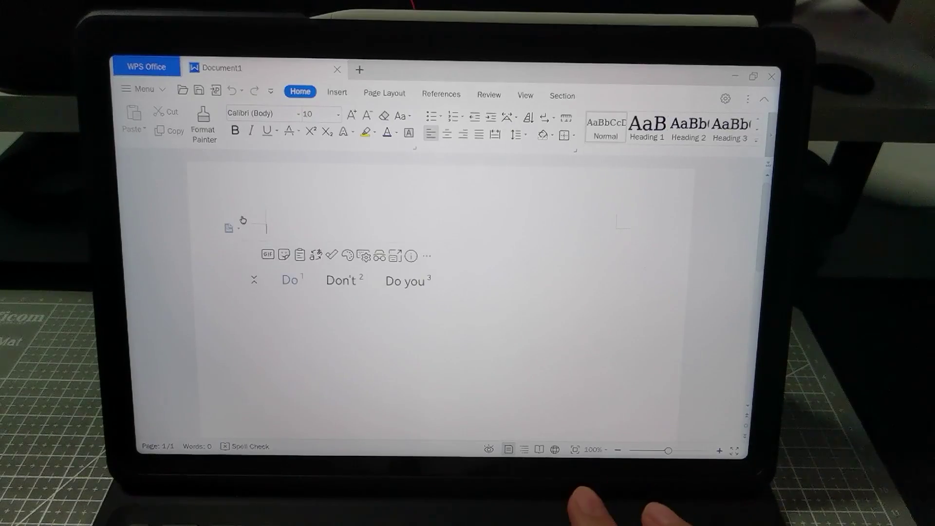
{"action": "type", "text": "cu"}
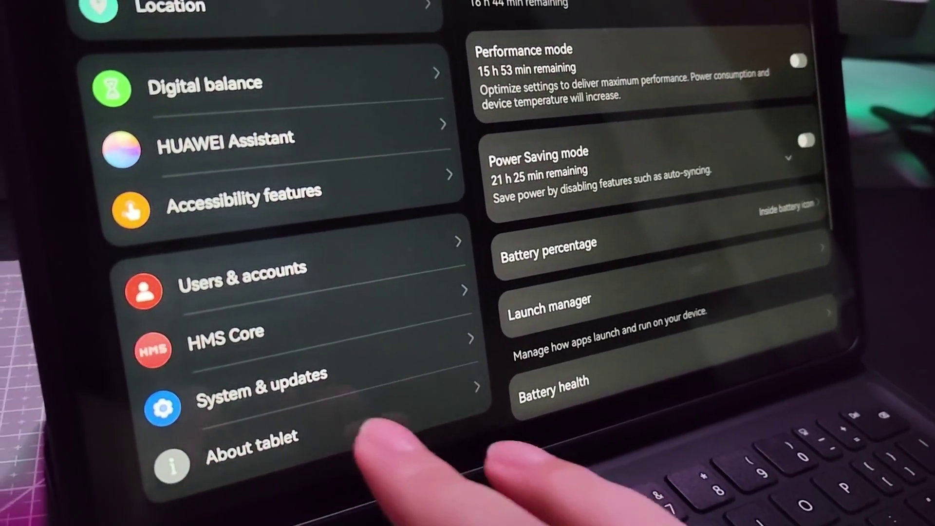
Step: Confirm Software update reports version 3.1.0.151 as current, then go to the next home page
{"action": "left_click", "coordinate": [343, 383]}
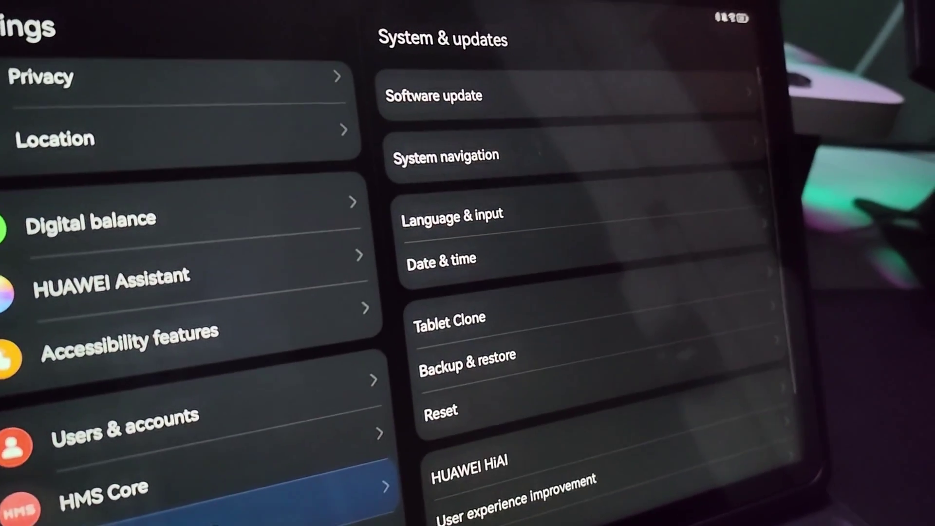
{"action": "left_click", "coordinate": [475, 95]}
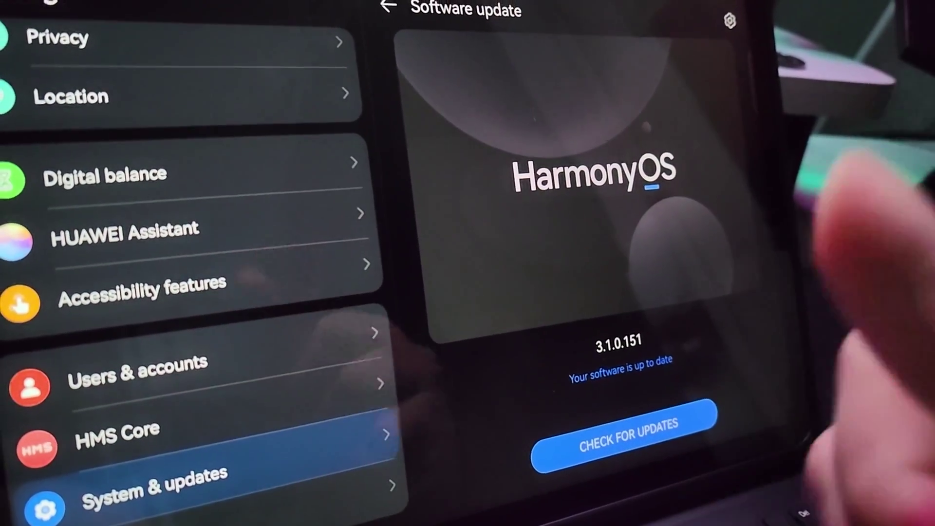
{"action": "left_click_drag", "start_coordinate": [833, 461], "coordinate": [709, 263]}
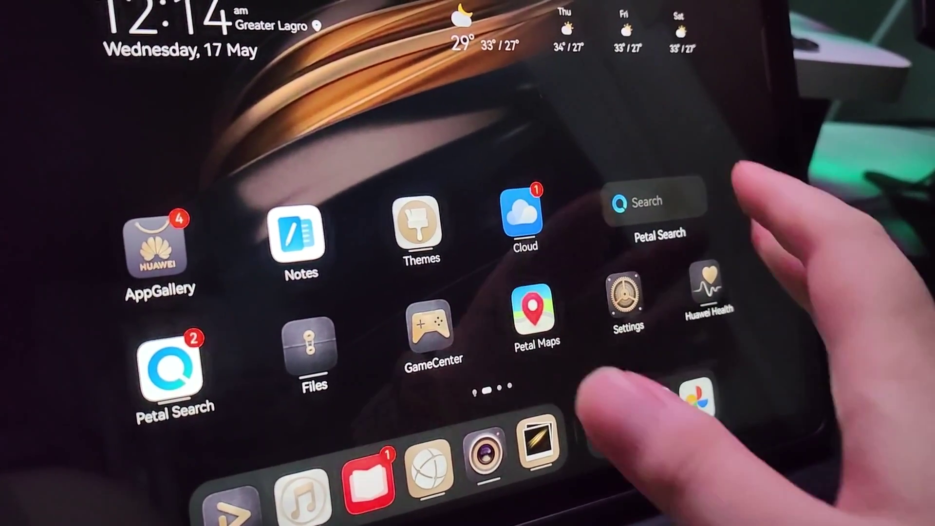
{"action": "left_click_drag", "start_coordinate": [659, 351], "coordinate": [256, 365]}
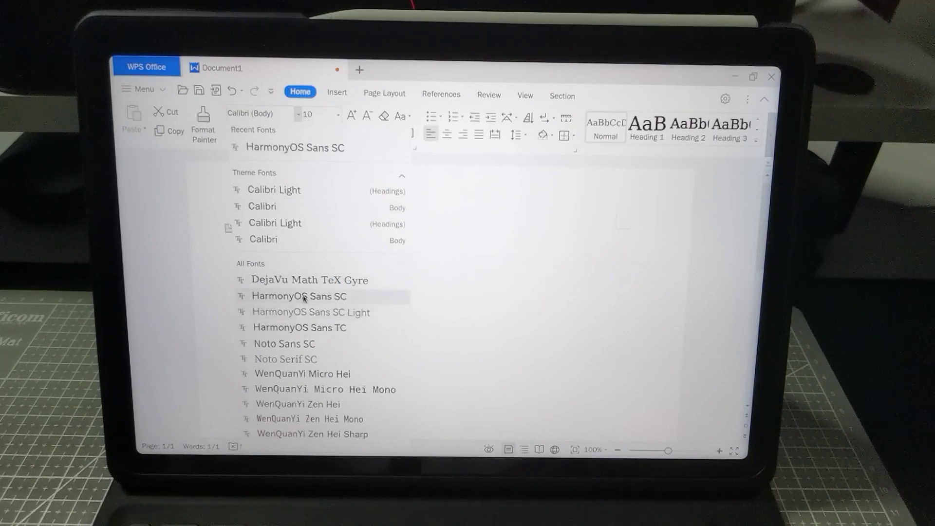
Step: Give 'Document' HarmonyOS Sans TC and yellow highlight, then browse the Page Layout, References and Review tabs
{"action": "left_click", "coordinate": [298, 332]}
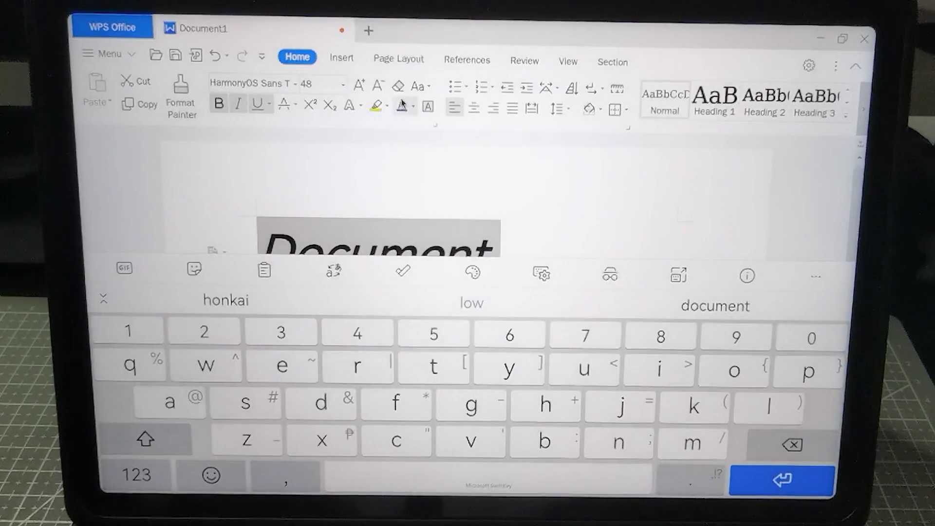
{"action": "left_click", "coordinate": [378, 107]}
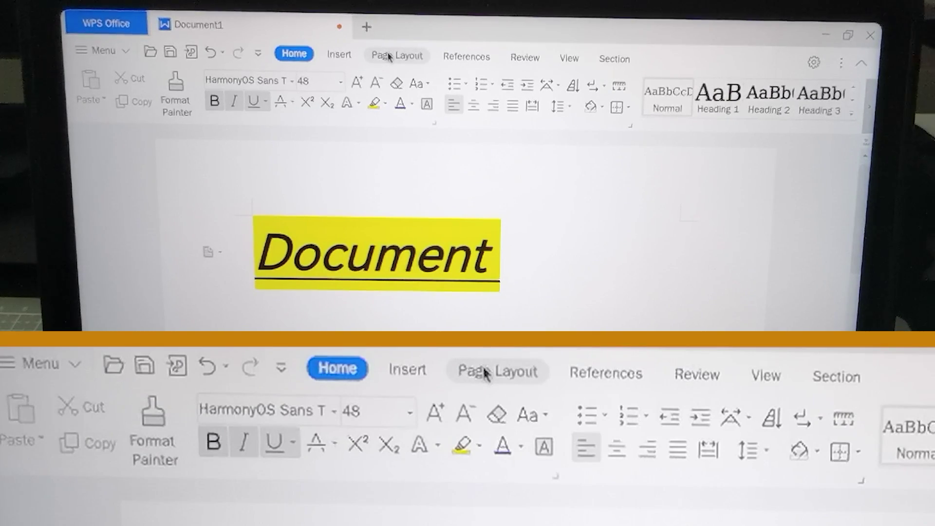
{"action": "left_click", "coordinate": [397, 56]}
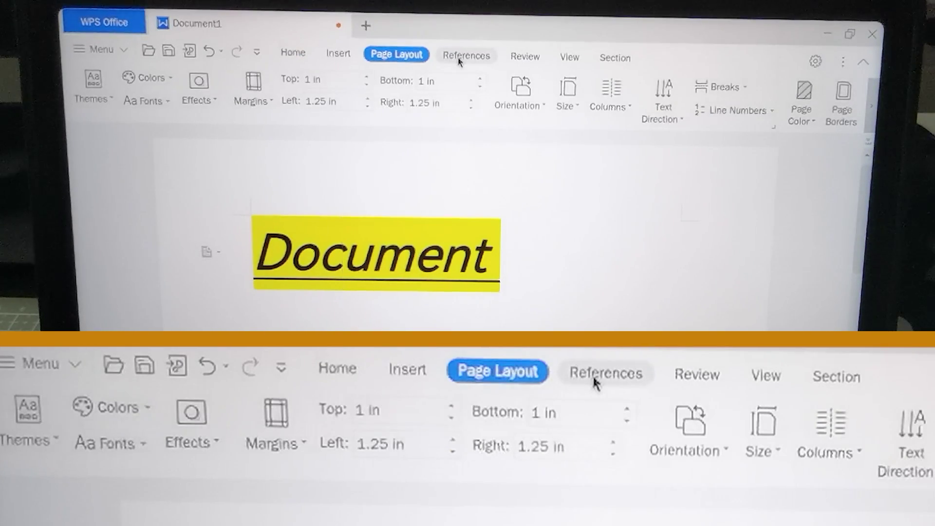
{"action": "left_click", "coordinate": [459, 61]}
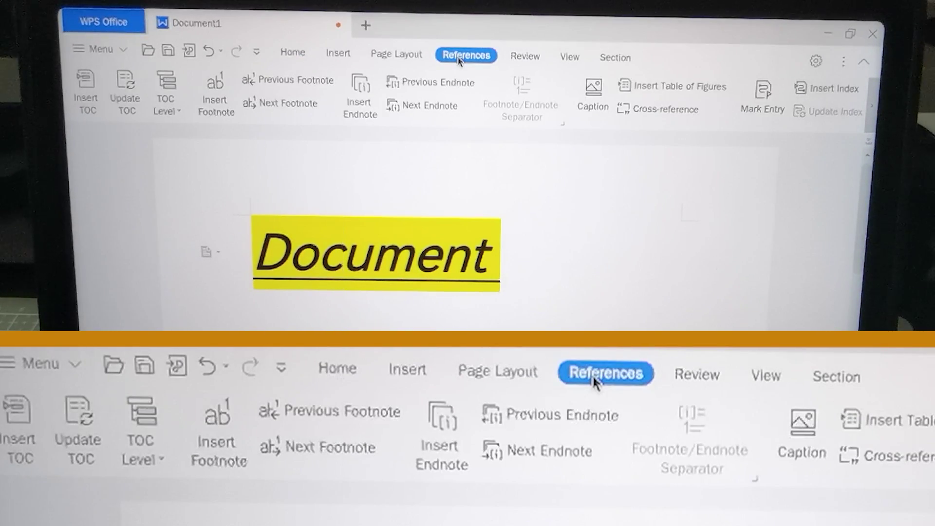
{"action": "left_click", "coordinate": [532, 60]}
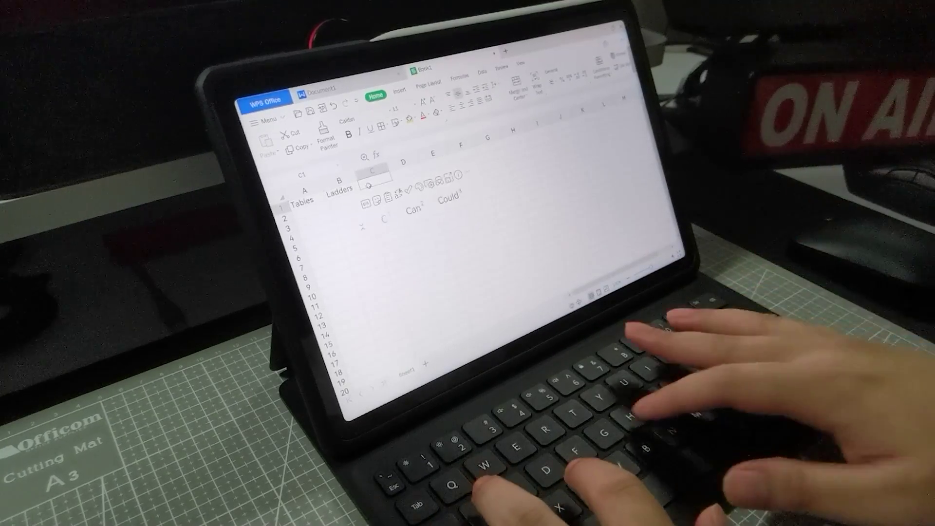
{"action": "type", "text": "Chairs"}
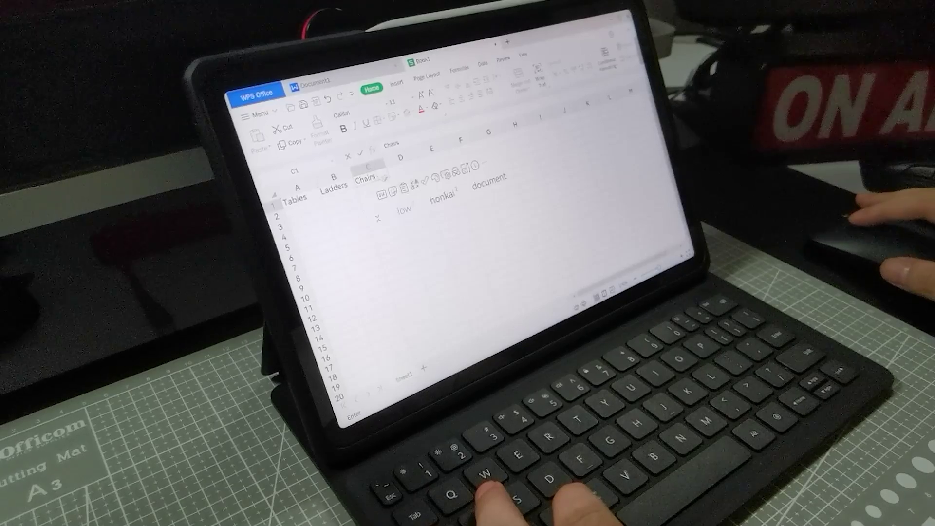
Step: Select column C, then run the slideshow through to the closing slide
{"action": "left_click", "coordinate": [379, 168]}
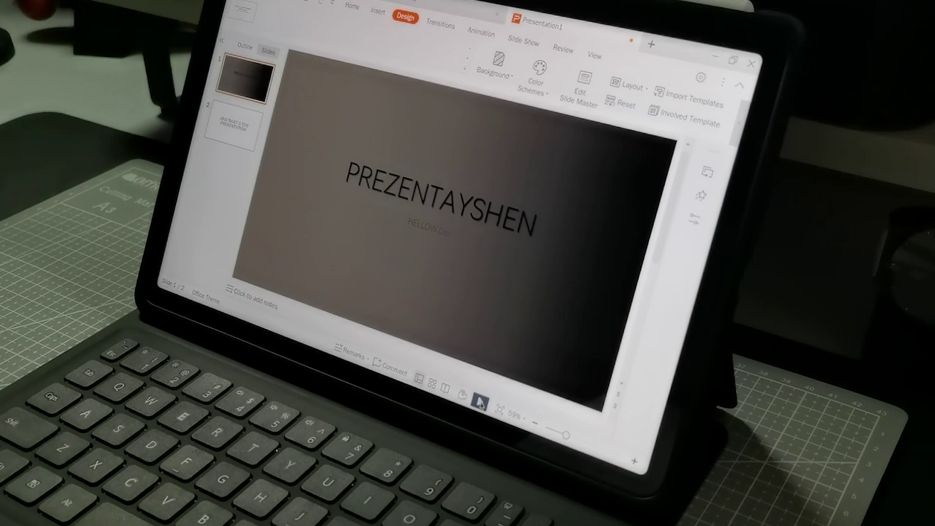
{"action": "left_click", "coordinate": [480, 401]}
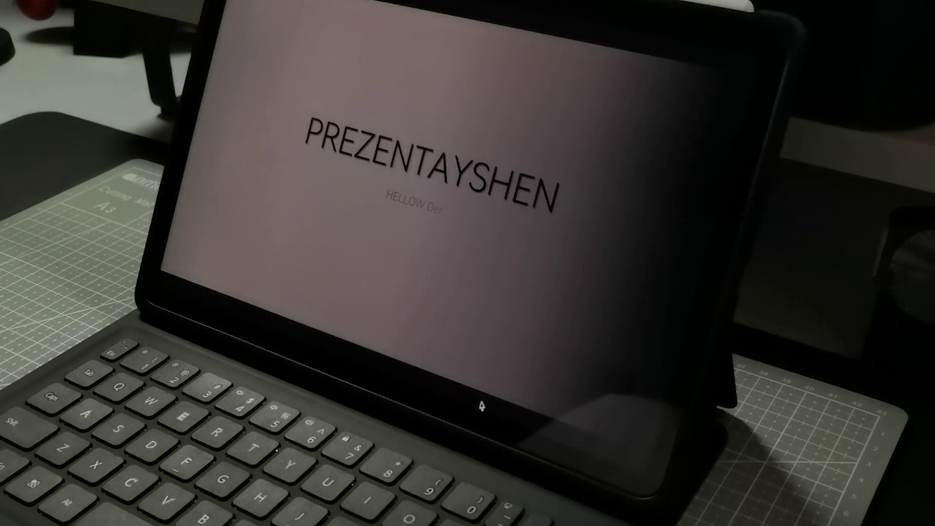
{"action": "left_click", "coordinate": [481, 407]}
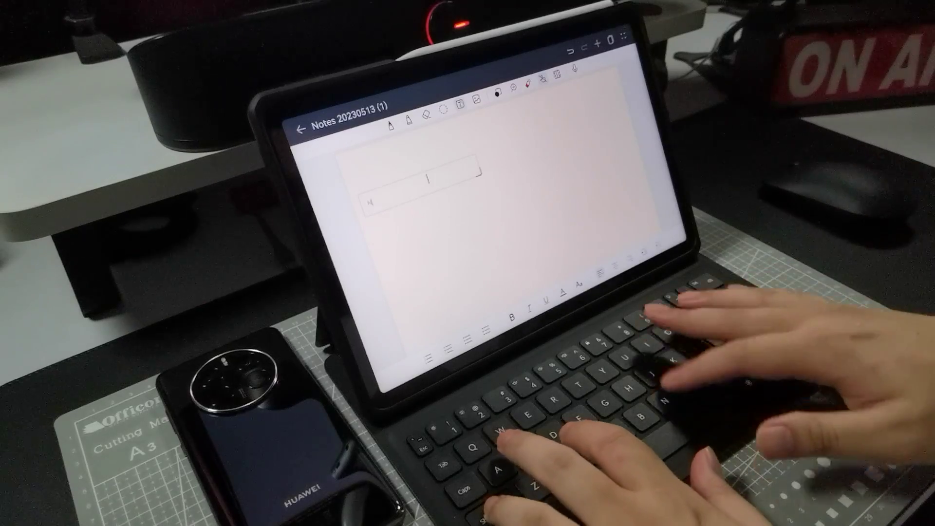
{"action": "type", "text": "OTE T"}
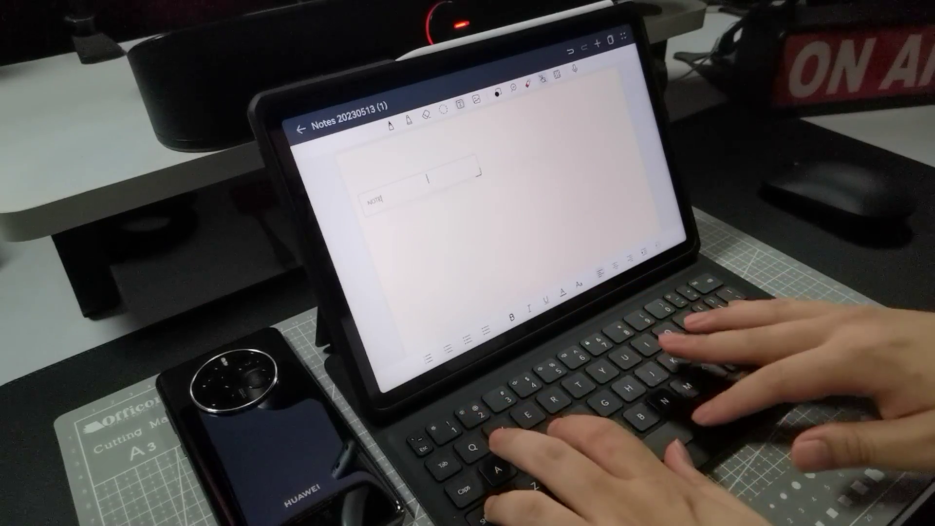
{"action": "type", "text": "AKI"}
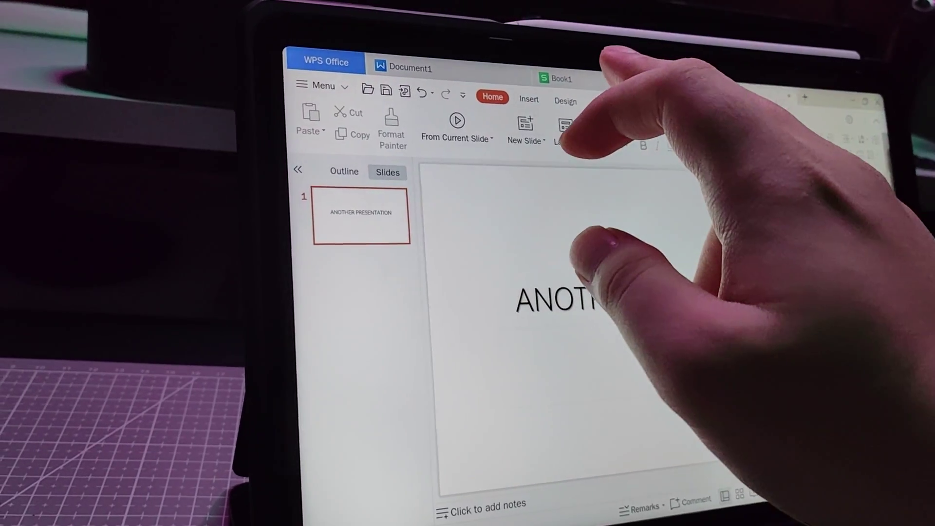
Step: Switch between Book1, Document1 and Presentation1 in WPS Office, passing through recent apps, then leave
{"action": "left_click", "coordinate": [553, 78]}
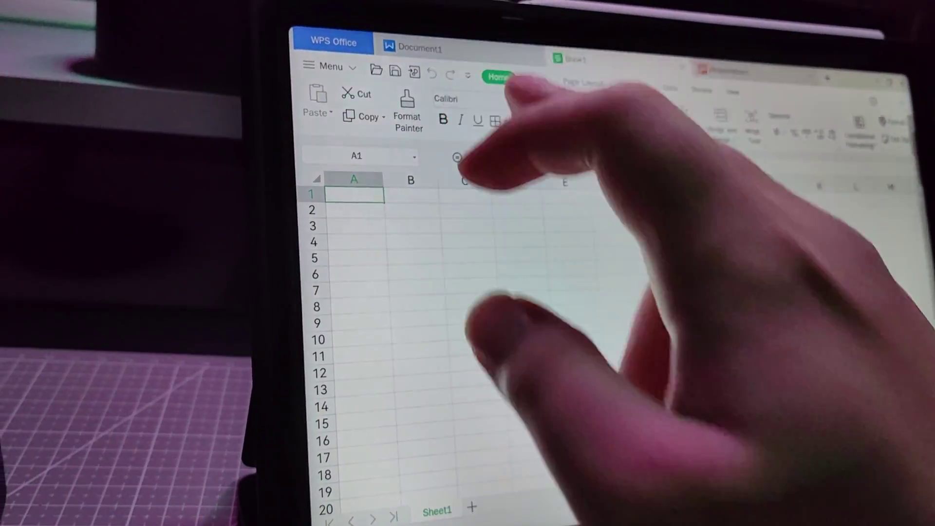
{"action": "left_click", "coordinate": [411, 56]}
{"action": "left_click_drag", "start_coordinate": [585, 512], "coordinate": [622, 351]}
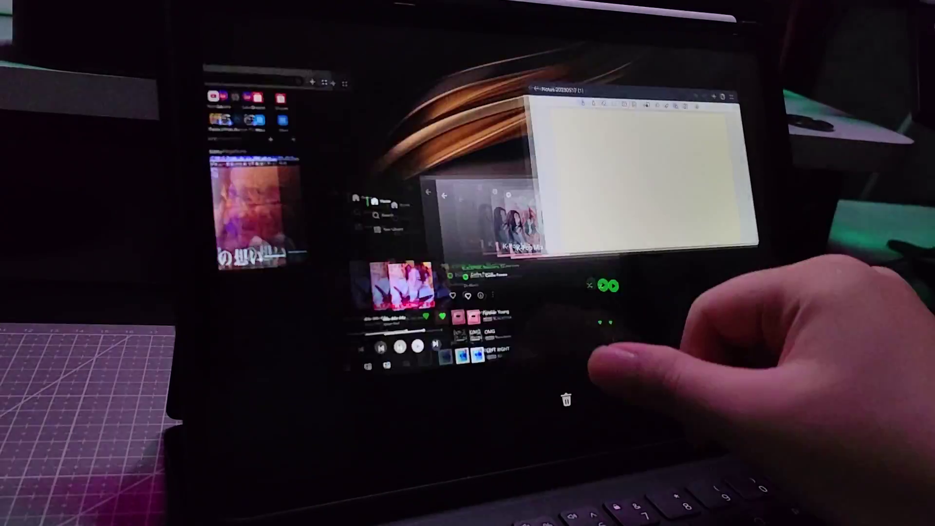
{"action": "left_click", "coordinate": [526, 306]}
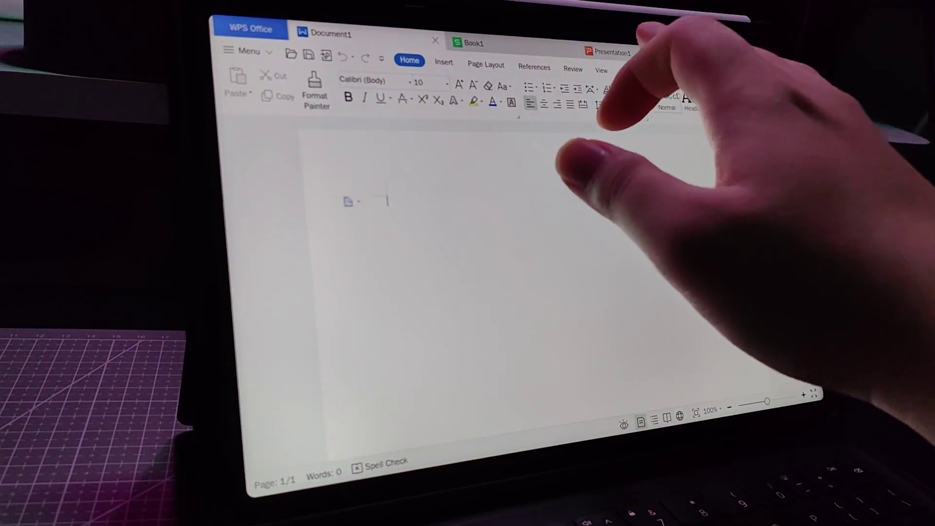
{"action": "left_click", "coordinate": [613, 52]}
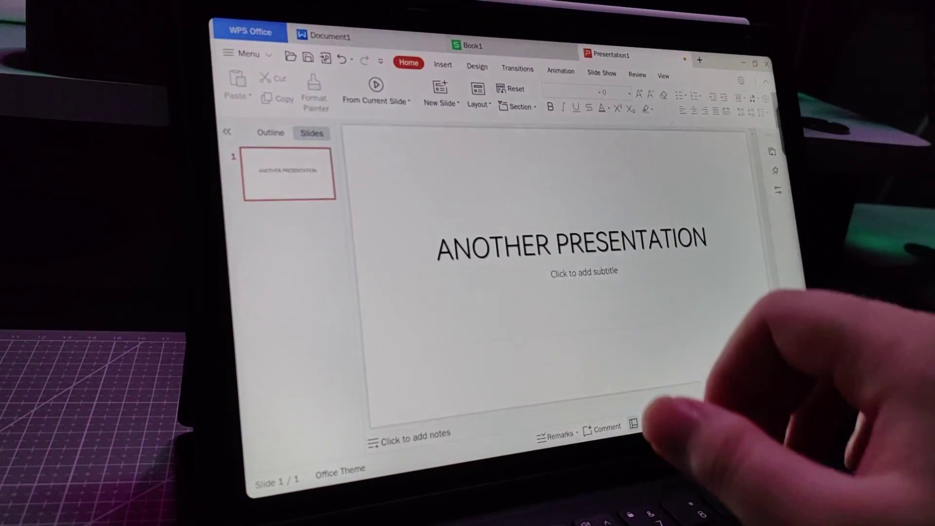
{"action": "left_click_drag", "start_coordinate": [614, 438], "coordinate": [621, 336]}
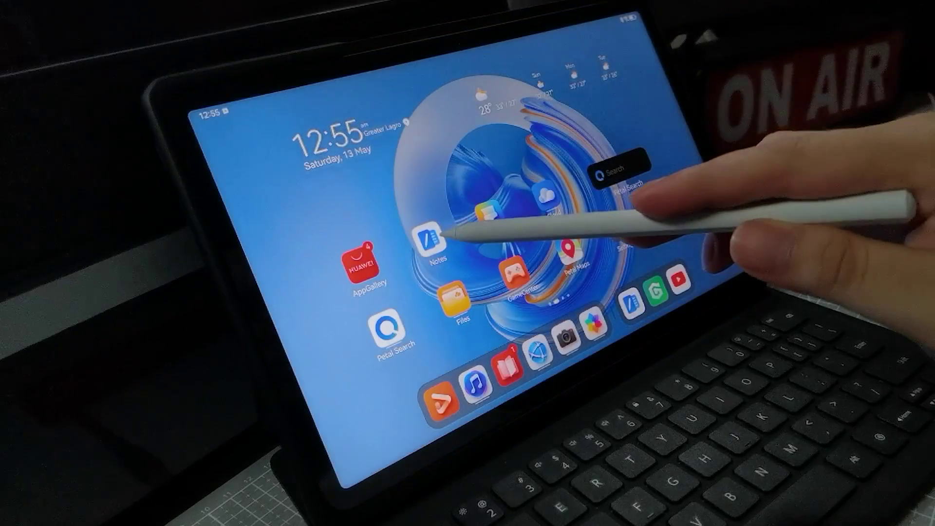
Step: Start a new note and handwrite text with a neon exclamation mark, erasing part of it
{"action": "left_click", "coordinate": [431, 238]}
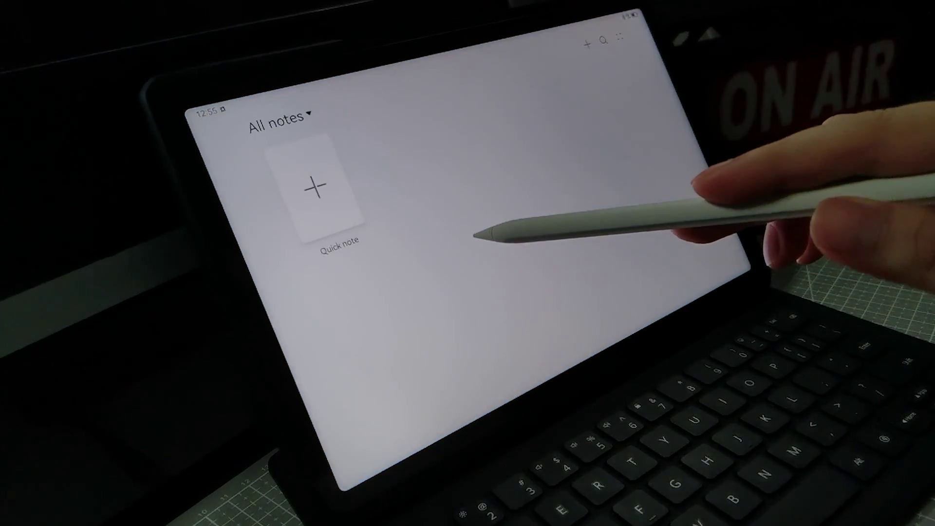
{"action": "left_click", "coordinate": [314, 184]}
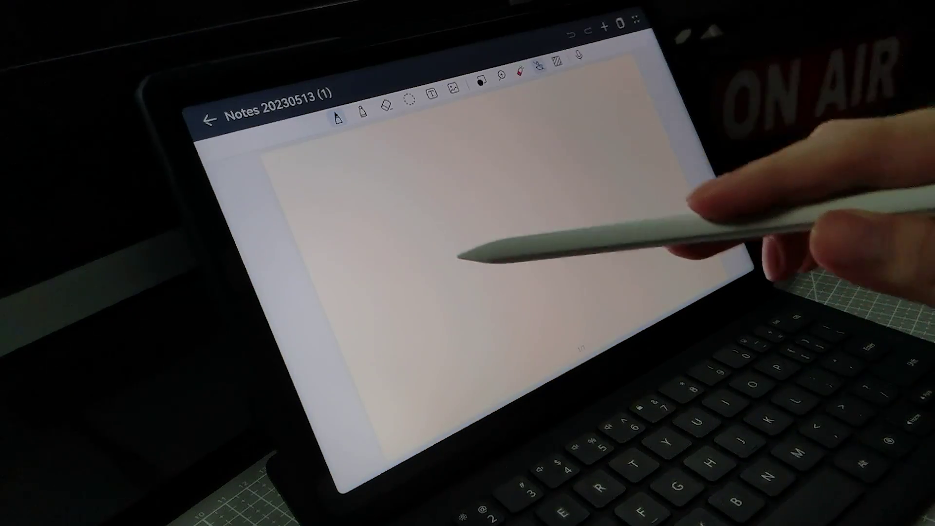
{"action": "left_click_drag", "start_coordinate": [364, 200], "coordinate": [411, 307]}
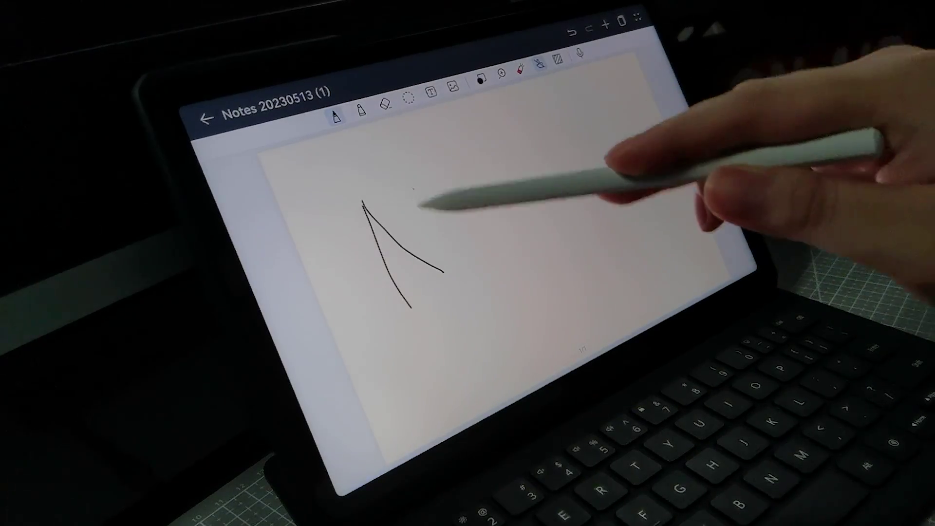
{"action": "mouse_move", "coordinate": [407, 249]}
{"action": "left_mouse_down"}
{"action": "mouse_move", "coordinate": [414, 189]}
{"action": "mouse_move", "coordinate": [482, 175]}
{"action": "mouse_move", "coordinate": [563, 259]}
{"action": "left_mouse_up"}
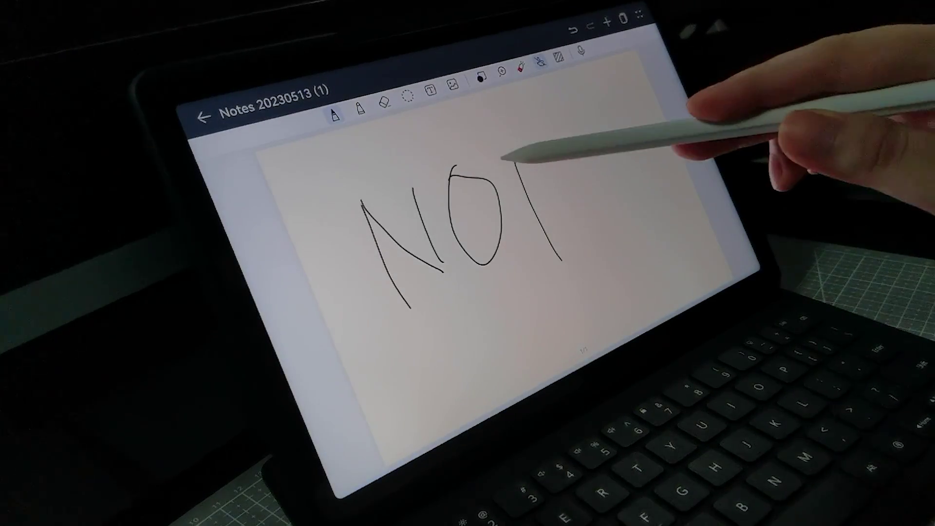
{"action": "mouse_move", "coordinate": [501, 159]}
{"action": "left_mouse_down"}
{"action": "mouse_move", "coordinate": [552, 142]}
{"action": "mouse_move", "coordinate": [608, 233]}
{"action": "mouse_move", "coordinate": [637, 212]}
{"action": "left_mouse_up"}
{"action": "left_click_drag", "start_coordinate": [622, 102], "coordinate": [656, 188]}
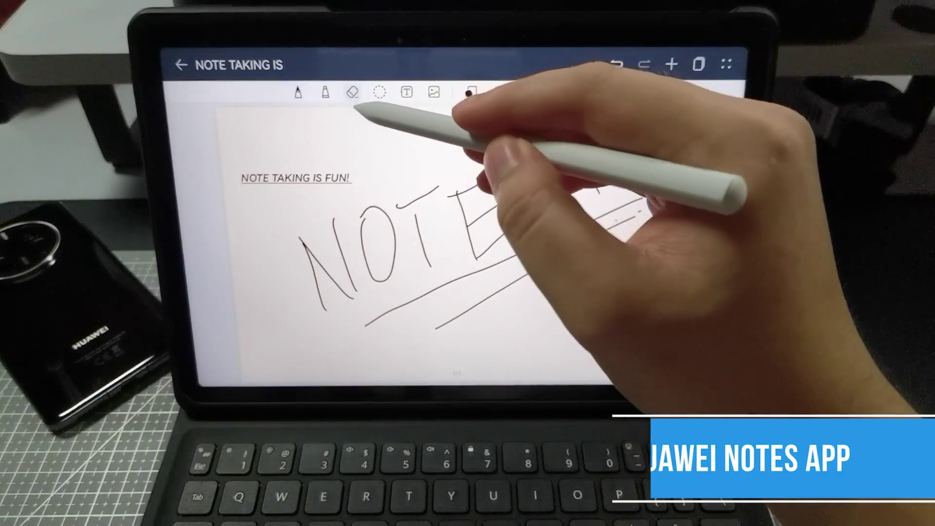
{"action": "mouse_move", "coordinate": [314, 272]}
{"action": "left_mouse_down"}
{"action": "mouse_move", "coordinate": [307, 276]}
{"action": "mouse_move", "coordinate": [324, 305]}
{"action": "mouse_move", "coordinate": [329, 276]}
{"action": "left_mouse_up"}
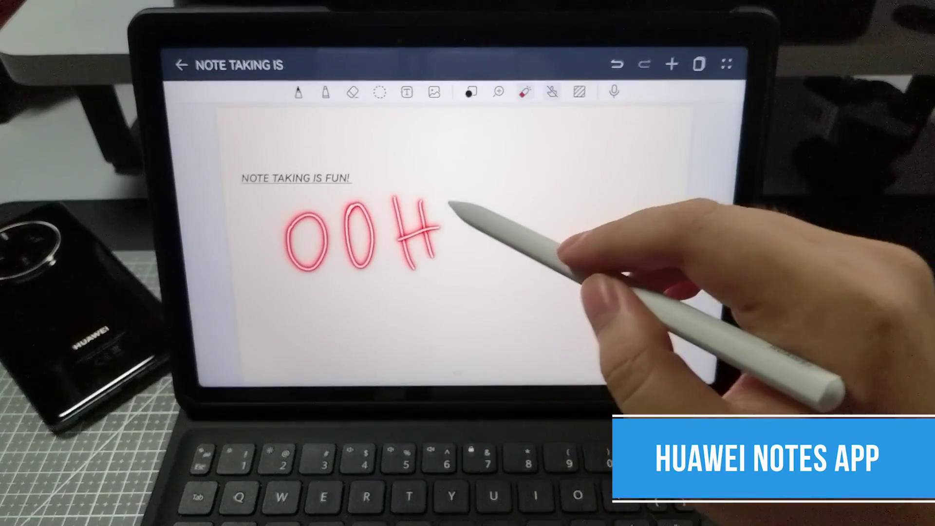
{"action": "left_click_drag", "start_coordinate": [462, 169], "coordinate": [475, 245]}
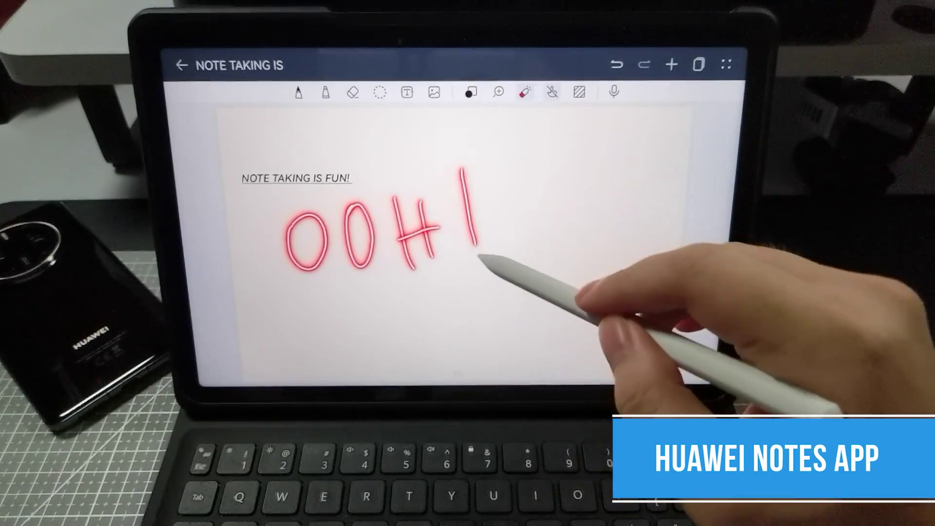
{"action": "left_click", "coordinate": [483, 256]}
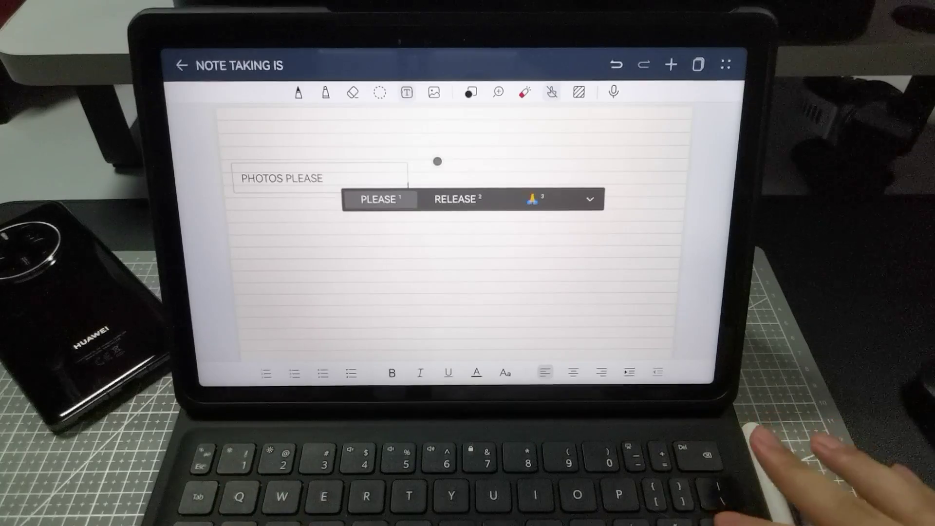
Step: Finish the PHOTOS PLEASE line and insert the latest photo, moving and enlarging it
{"action": "key", "text": "Return"}
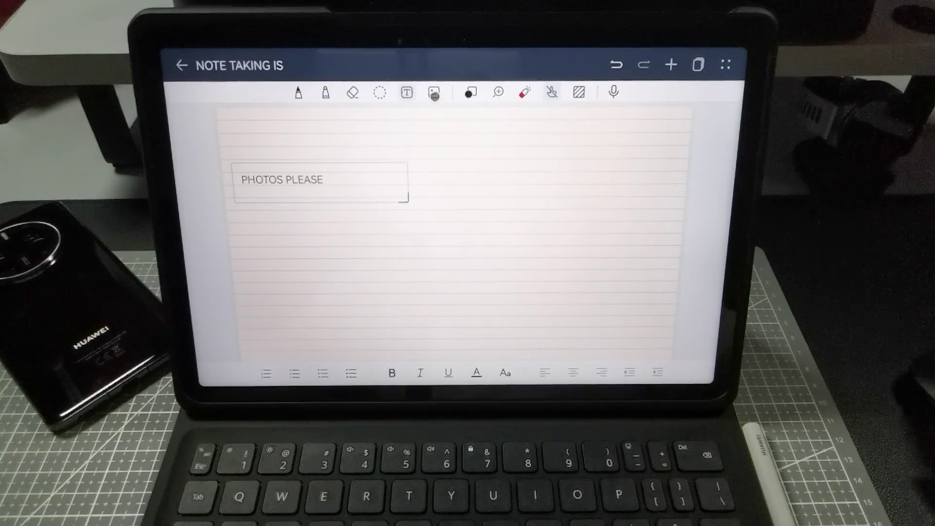
{"action": "left_click", "coordinate": [434, 92]}
{"action": "left_click", "coordinate": [516, 212]}
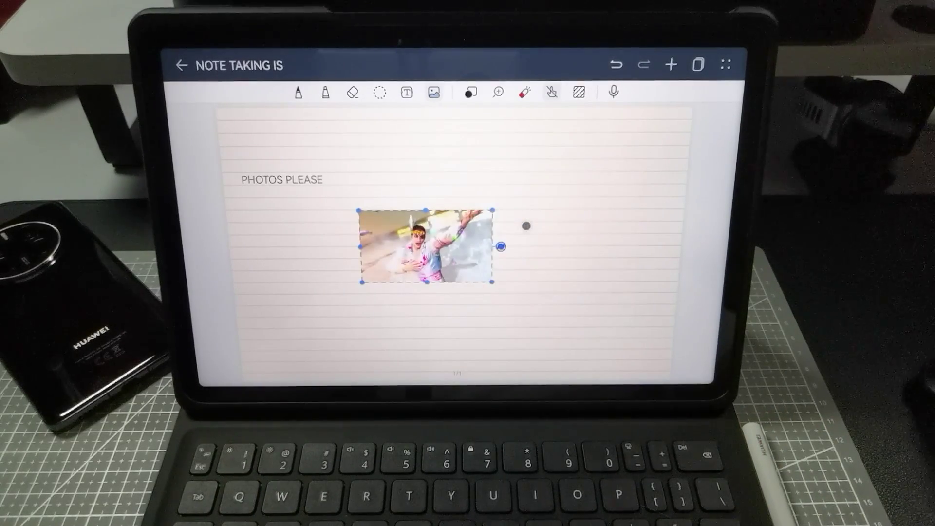
{"action": "mouse_move", "coordinate": [448, 265]}
{"action": "left_mouse_down"}
{"action": "mouse_move", "coordinate": [505, 260]}
{"action": "mouse_move", "coordinate": [600, 306]}
{"action": "left_mouse_up"}
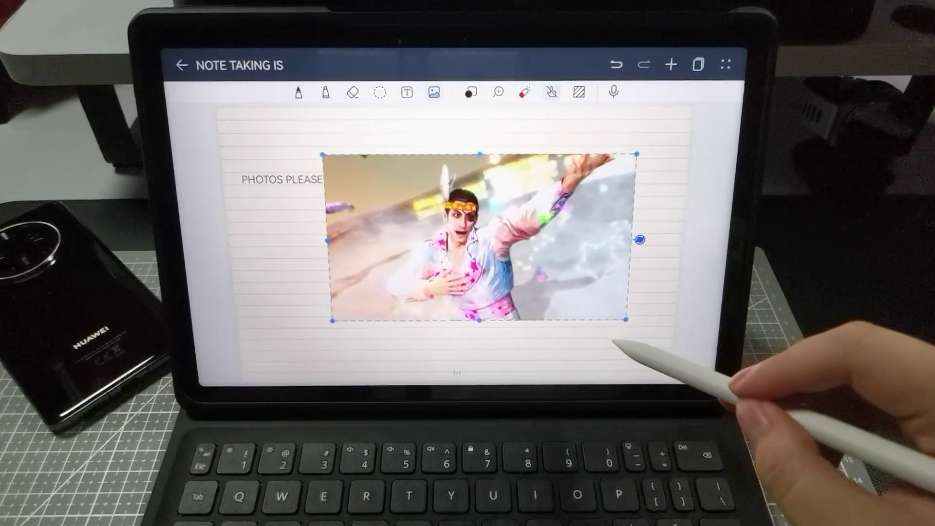
{"action": "left_click", "coordinate": [445, 216]}
{"action": "left_click_drag", "start_coordinate": [446, 216], "coordinate": [471, 292]}
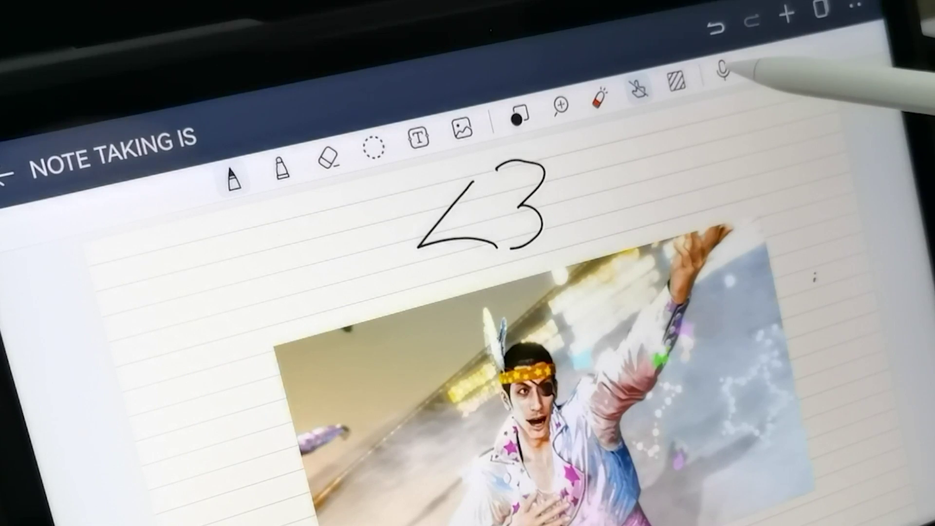
Step: Record and play back a voice clip, then draw <3 above the photo
{"action": "left_click", "coordinate": [630, 74]}
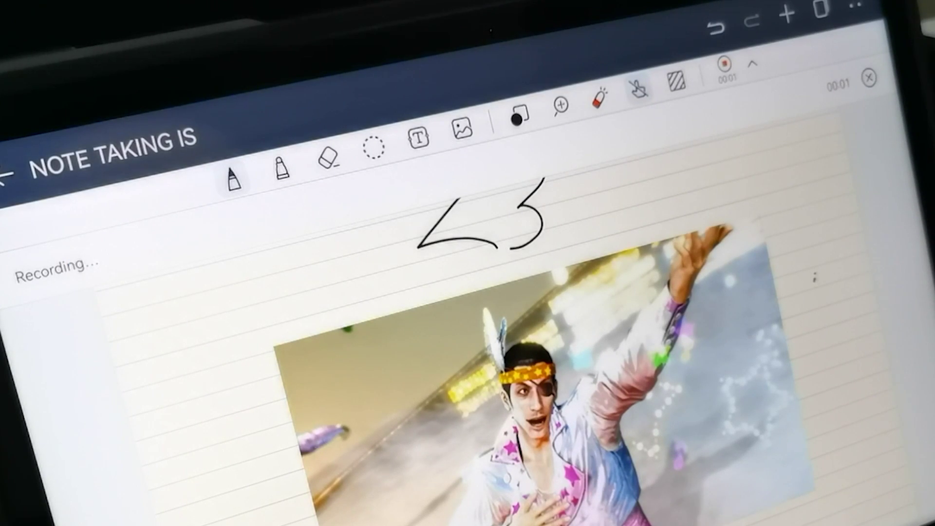
{"action": "left_click", "coordinate": [726, 64]}
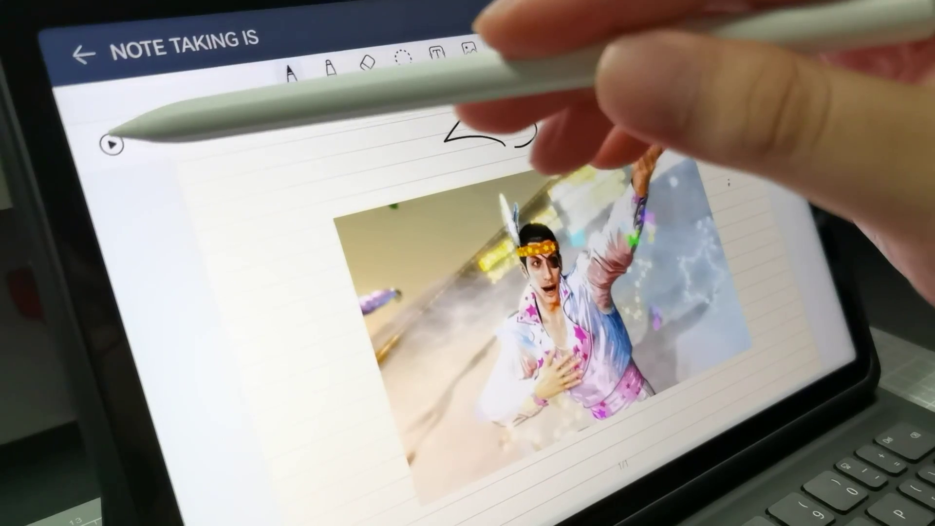
{"action": "left_click", "coordinate": [188, 205]}
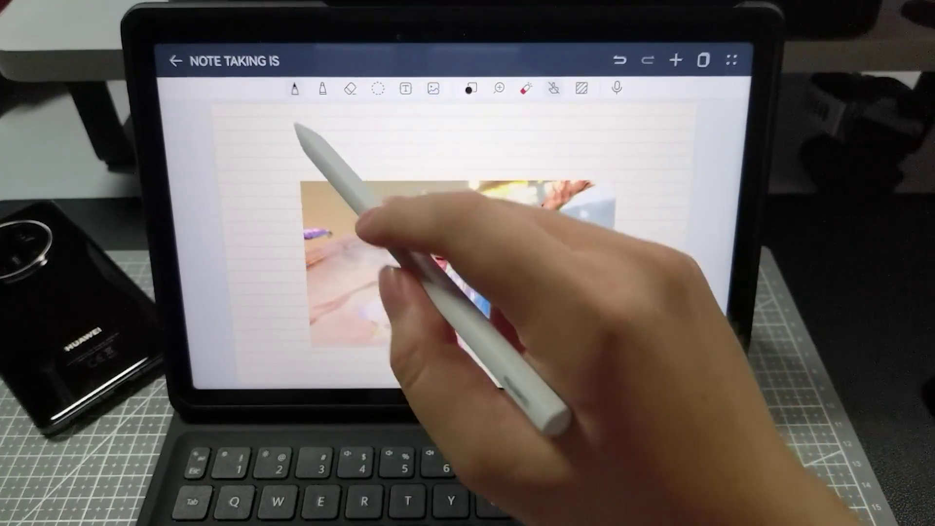
{"action": "left_click_drag", "start_coordinate": [432, 117], "coordinate": [438, 154]}
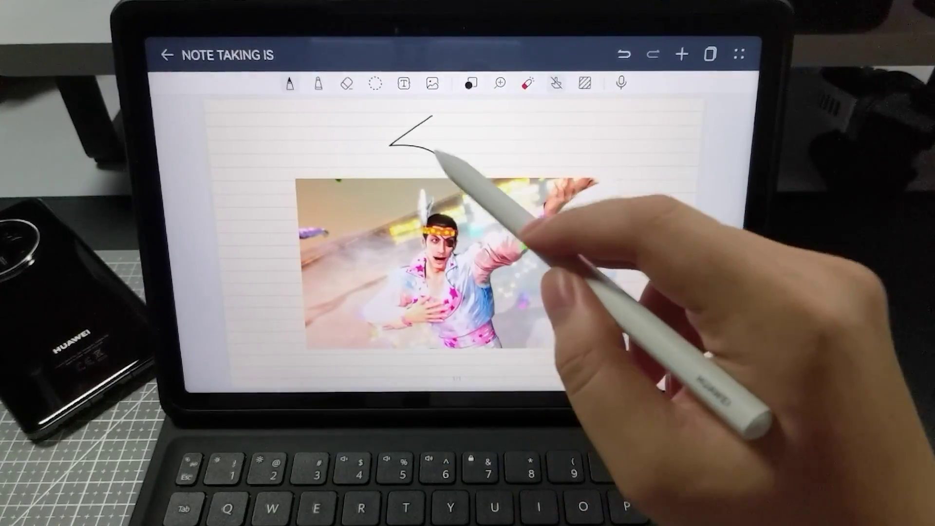
{"action": "left_click_drag", "start_coordinate": [445, 117], "coordinate": [447, 155]}
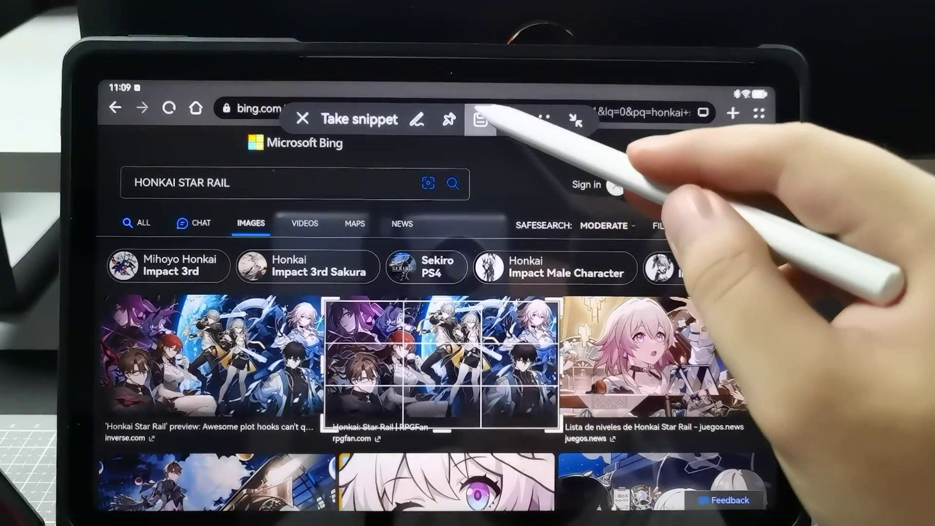
Step: Save the page snippet to the gallery and annotate the web image results in orange
{"action": "left_click", "coordinate": [481, 119]}
{"action": "left_click_drag", "start_coordinate": [774, 96], "coordinate": [723, 146]}
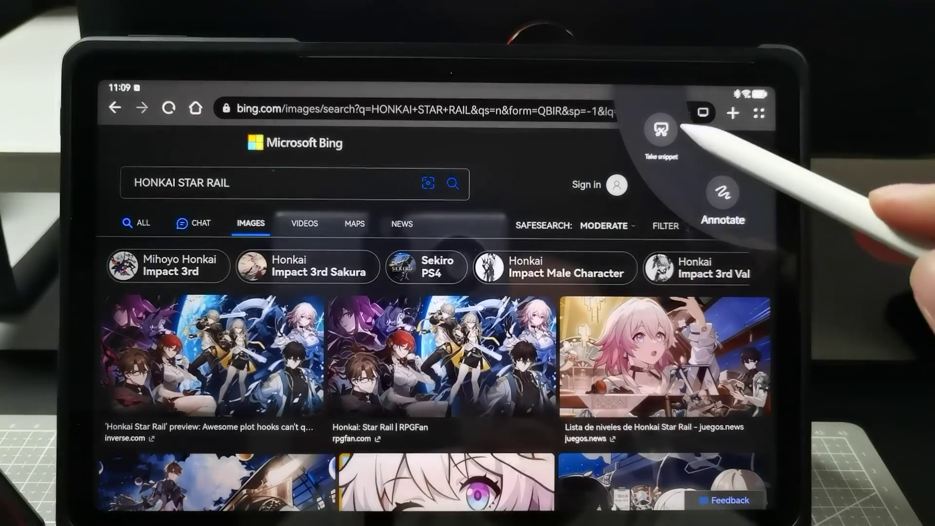
{"action": "left_click", "coordinate": [721, 188]}
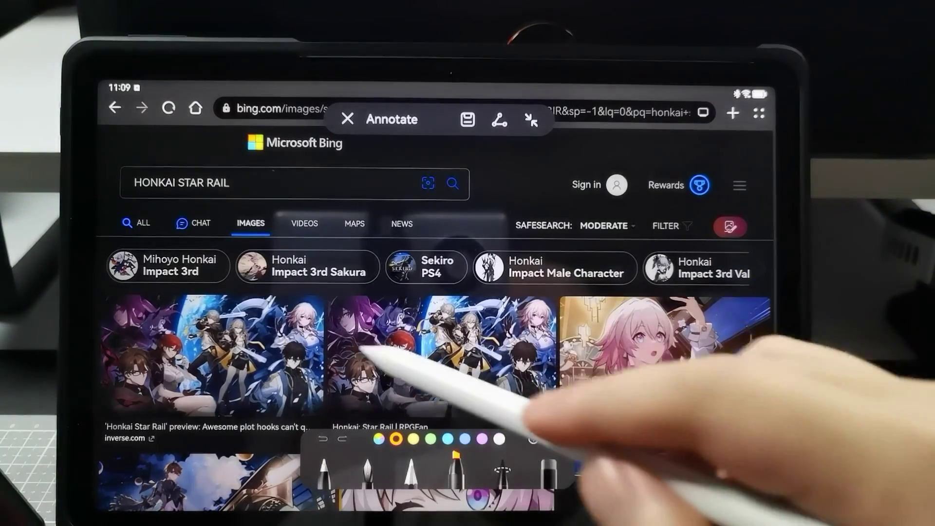
{"action": "left_click_drag", "start_coordinate": [175, 286], "coordinate": [257, 338]}
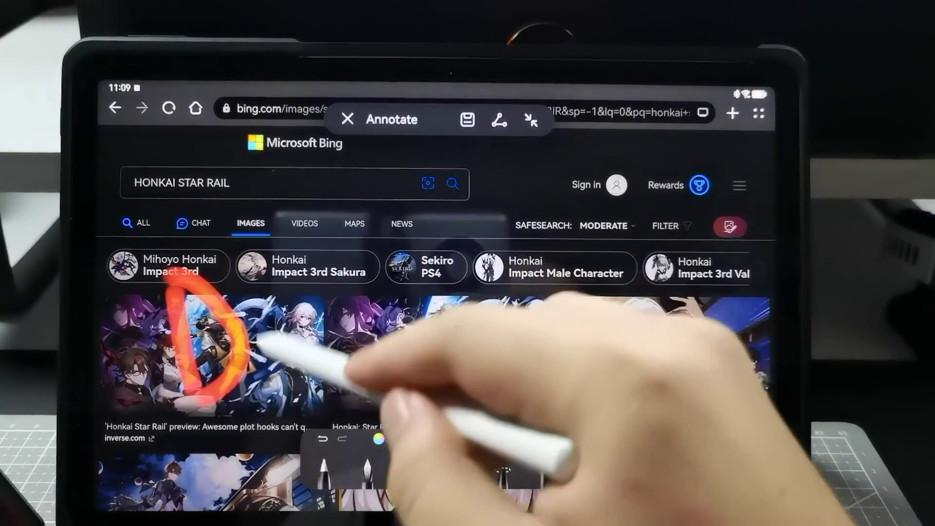
{"action": "mouse_move", "coordinate": [293, 285]}
{"action": "left_mouse_down"}
{"action": "mouse_move", "coordinate": [383, 307]}
{"action": "mouse_move", "coordinate": [416, 282]}
{"action": "mouse_move", "coordinate": [442, 343]}
{"action": "left_mouse_up"}
{"action": "left_click", "coordinate": [443, 364]}
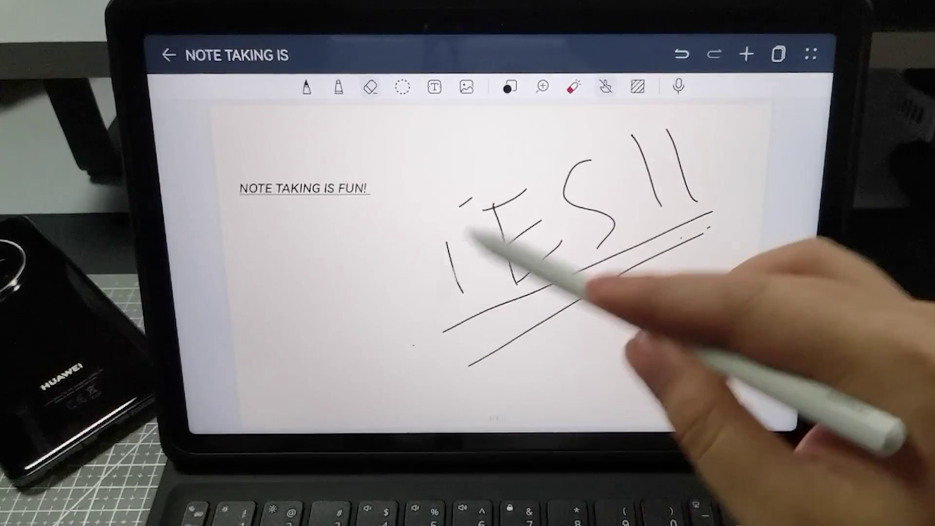
{"action": "left_click_drag", "start_coordinate": [474, 236], "coordinate": [437, 310]}
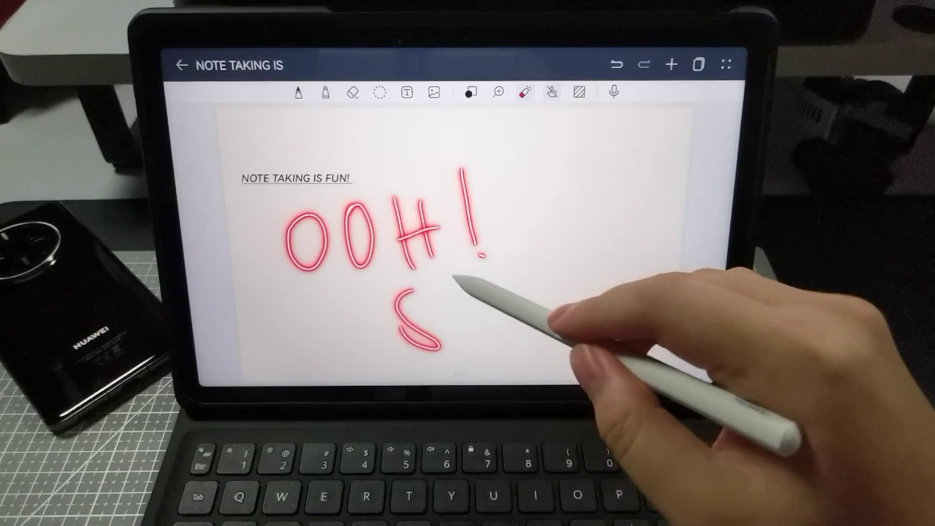
Step: Handwrite SHINY! in red neon ink below OOH!
{"action": "left_click_drag", "start_coordinate": [453, 306], "coordinate": [488, 294]}
{"action": "mouse_move", "coordinate": [504, 263]}
{"action": "left_mouse_down"}
{"action": "mouse_move", "coordinate": [507, 282]}
{"action": "mouse_move", "coordinate": [566, 245]}
{"action": "mouse_move", "coordinate": [602, 276]}
{"action": "left_mouse_up"}
{"action": "left_click_drag", "start_coordinate": [620, 233], "coordinate": [607, 321]}
{"action": "left_click_drag", "start_coordinate": [621, 188], "coordinate": [639, 249]}
{"action": "left_click", "coordinate": [650, 274]}
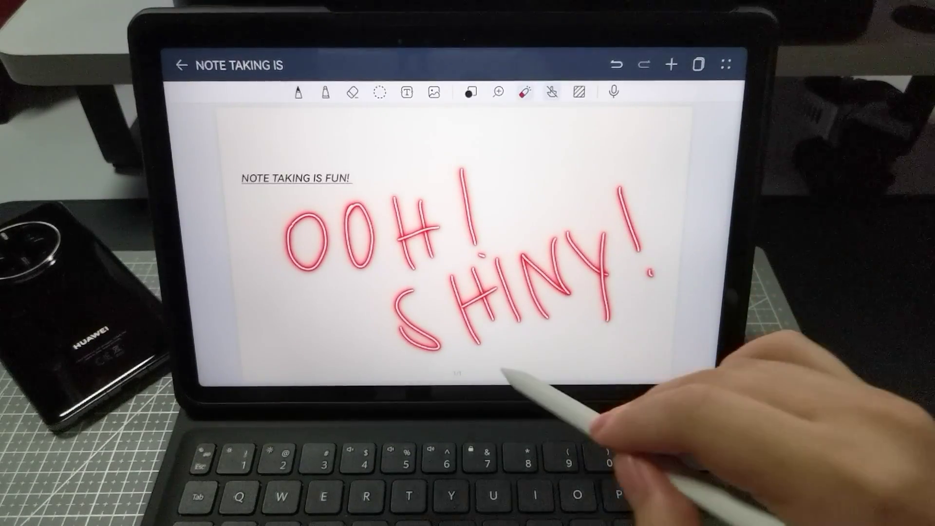
{"action": "left_click_drag", "start_coordinate": [499, 356], "coordinate": [676, 285]}
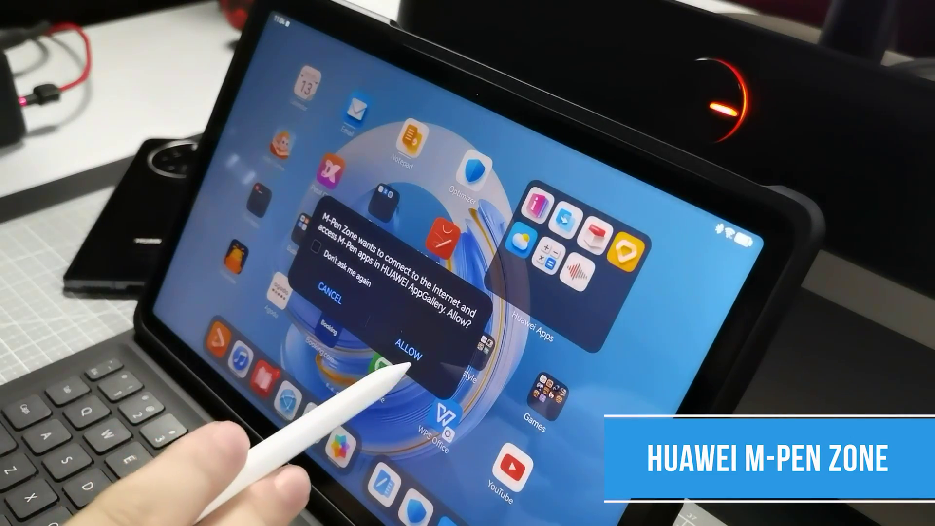
Step: Allow M-Pen Zone to connect to the internet
{"action": "left_click", "coordinate": [404, 351]}
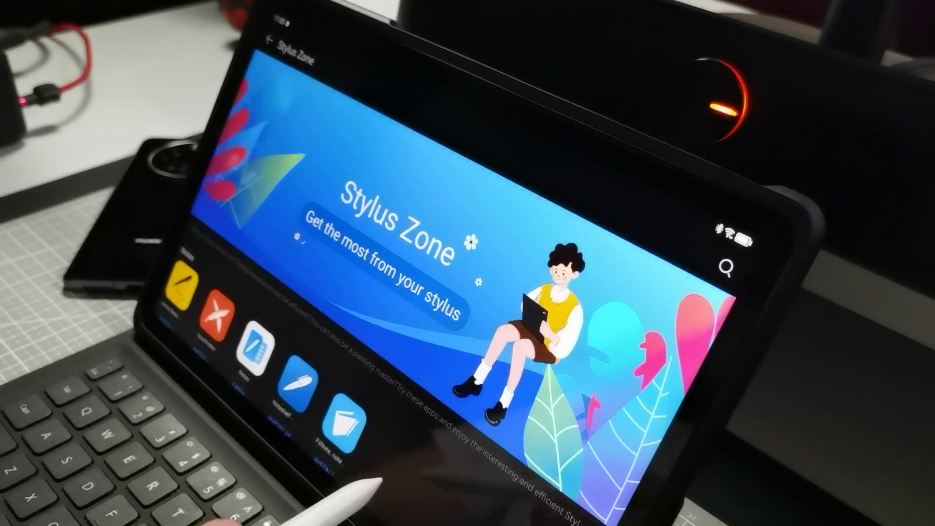
{"action": "scroll", "coordinate": [438, 329], "scroll_direction": "down", "scroll_amount": 5}
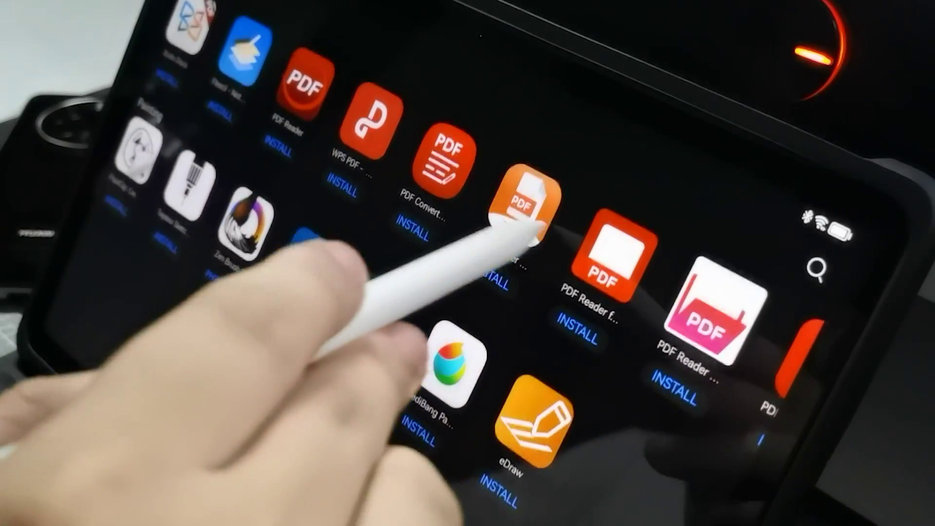
{"action": "scroll", "coordinate": [544, 226], "scroll_direction": "up", "scroll_amount": 3}
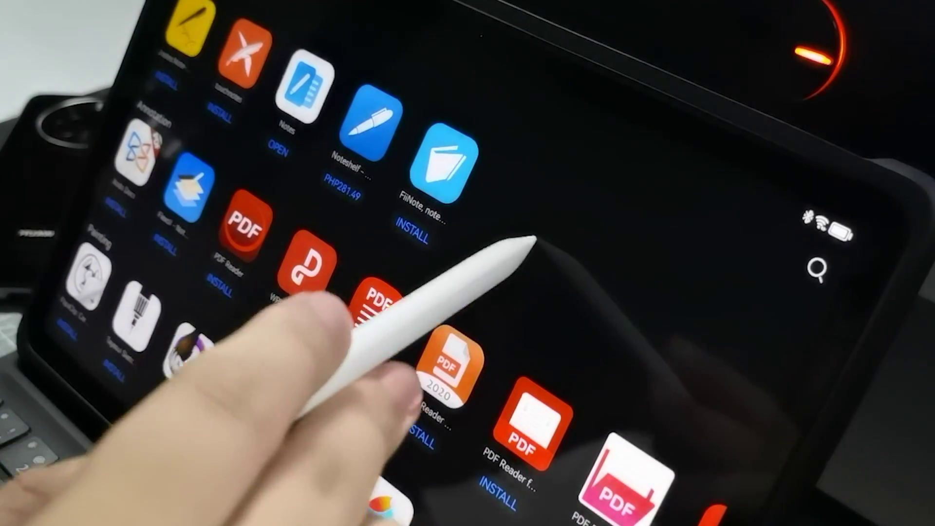
{"action": "scroll", "coordinate": [534, 239], "scroll_direction": "up", "scroll_amount": 5}
{"action": "scroll", "coordinate": [531, 287], "scroll_direction": "down", "scroll_amount": 5}
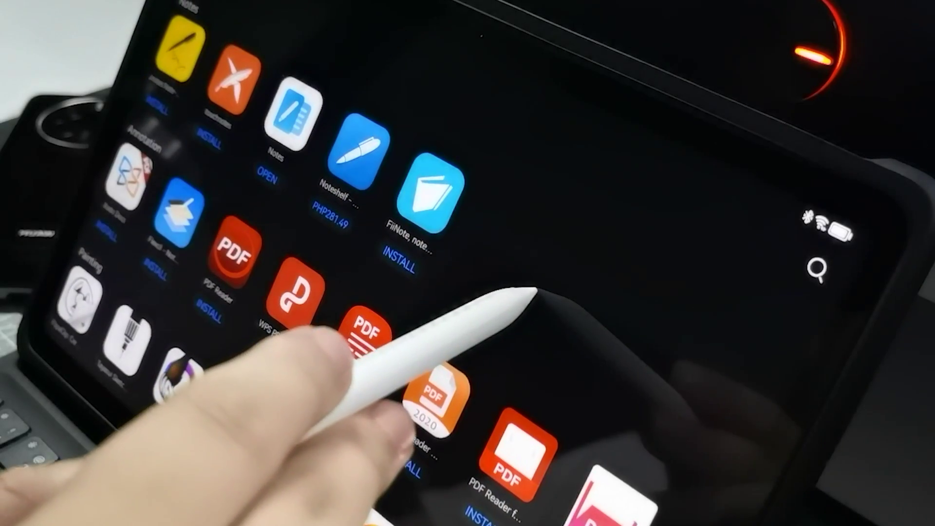
{"action": "scroll", "coordinate": [534, 285], "scroll_direction": "up", "scroll_amount": 5}
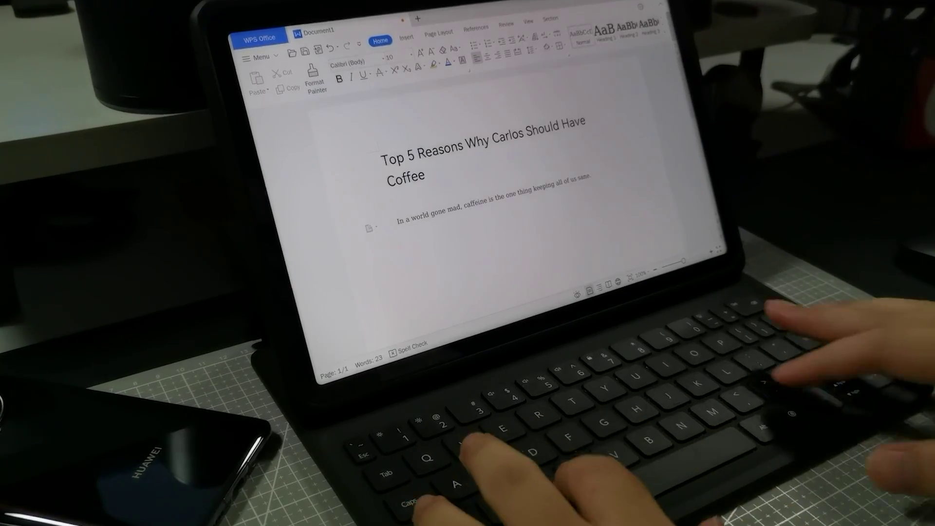
{"action": "type", "text": "In also"}
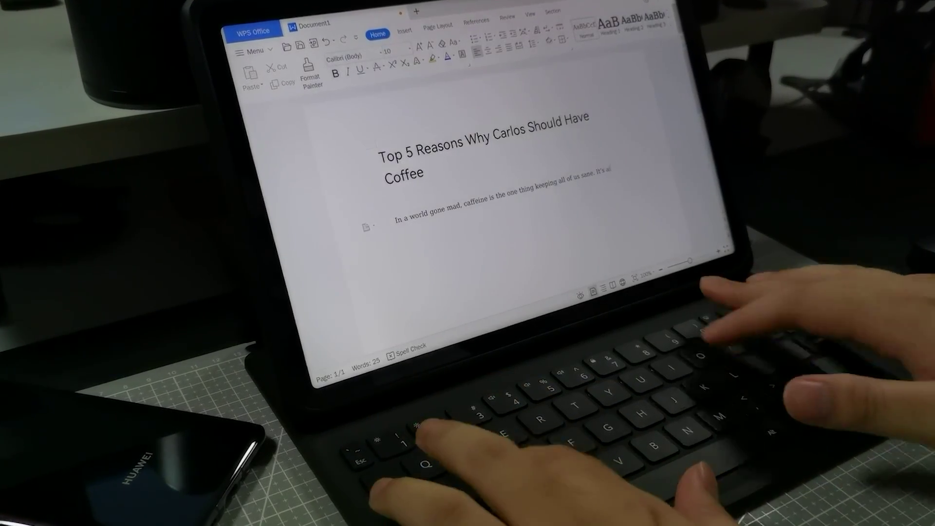
{"action": "type", "text": " worth"}
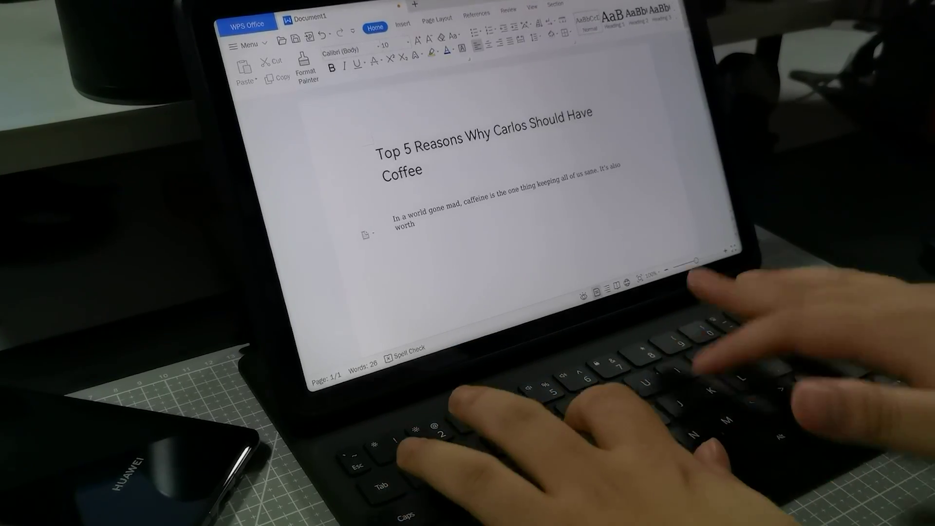
{"action": "type", "text": " noting that"}
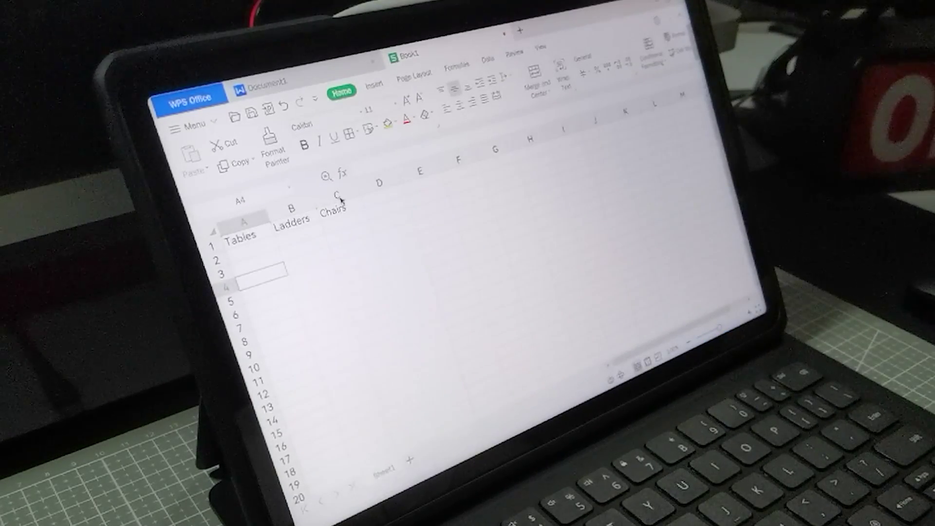
Step: Select column C in Book1 and bring up the Open file dialog
{"action": "left_click", "coordinate": [339, 195]}
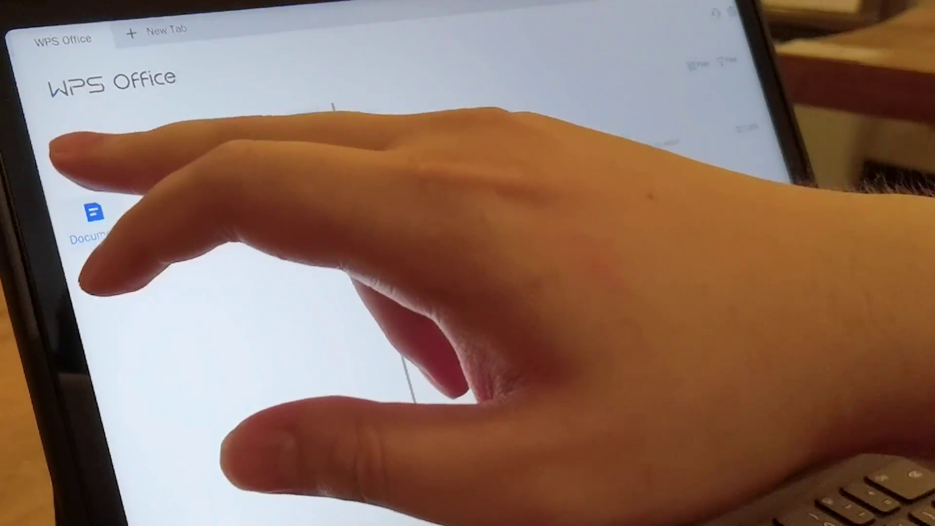
{"action": "left_click", "coordinate": [78, 154]}
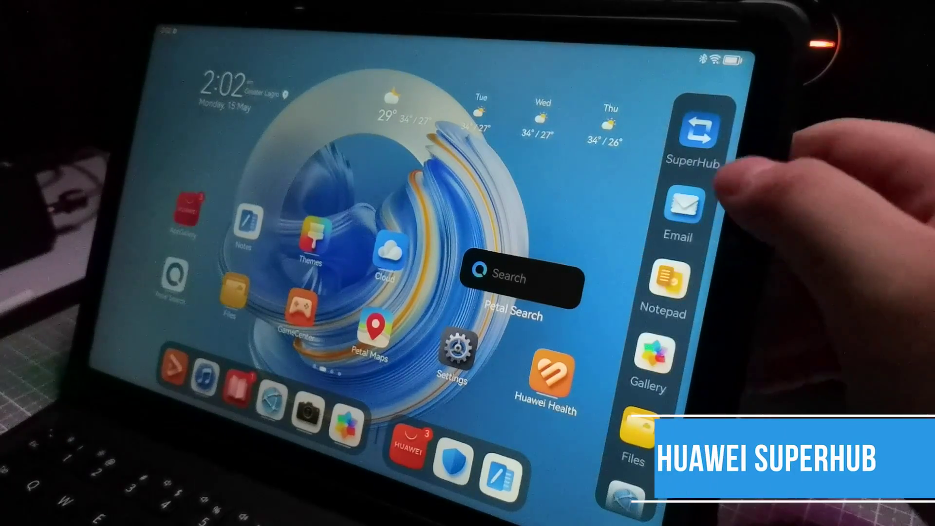
{"action": "left_click", "coordinate": [688, 124]}
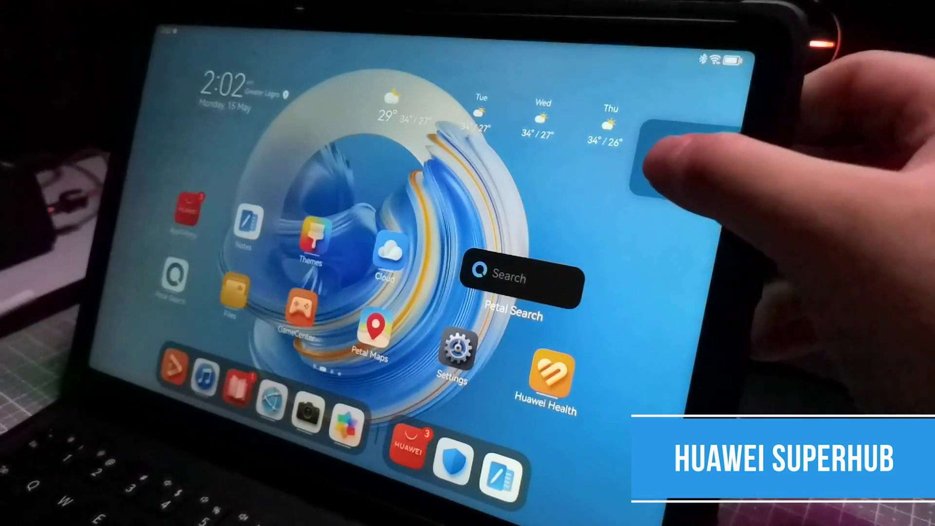
{"action": "left_click", "coordinate": [723, 110]}
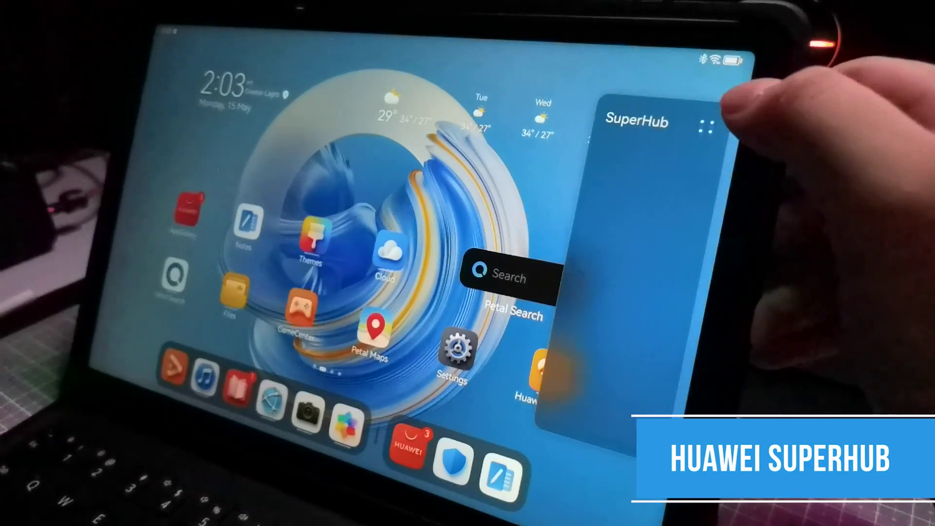
{"action": "left_click", "coordinate": [705, 124]}
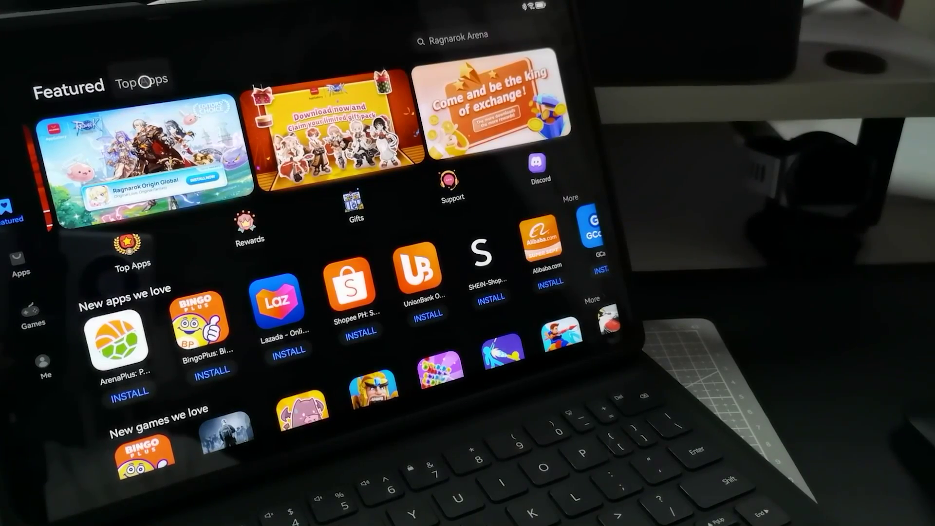
Step: Switch AppGallery between the Top Apps and Featured tabs, ending on Top Apps
{"action": "left_click", "coordinate": [143, 81]}
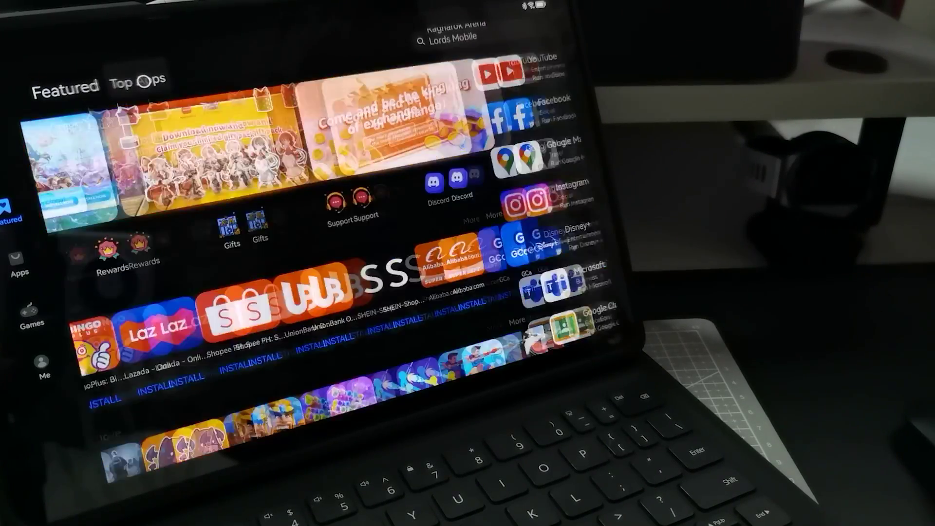
{"action": "left_click", "coordinate": [52, 91]}
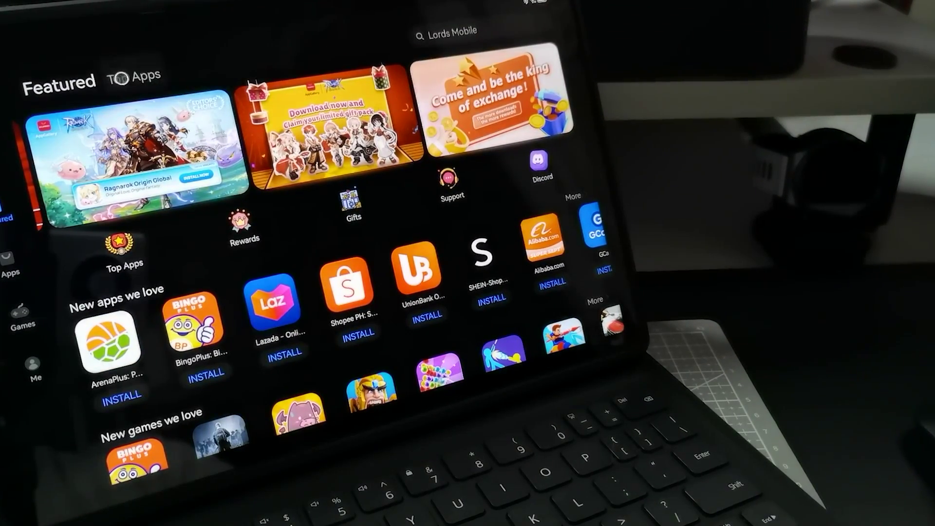
{"action": "left_click", "coordinate": [121, 76]}
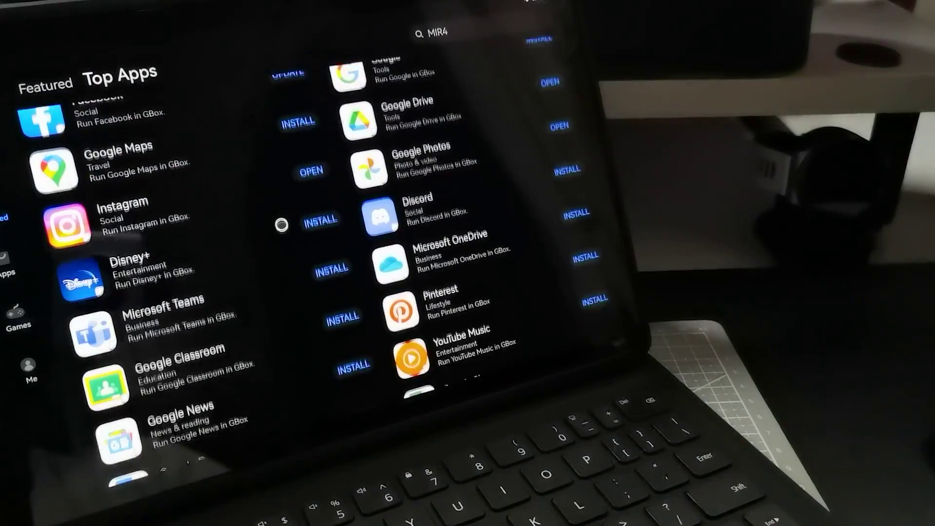
{"action": "scroll", "coordinate": [272, 196], "scroll_direction": "up", "scroll_amount": 3}
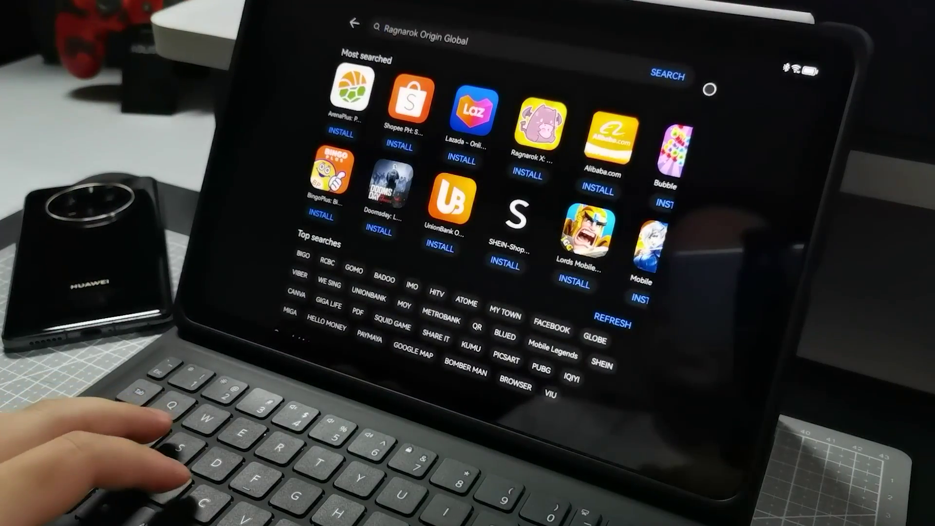
{"action": "type", "text": "Mobile"}
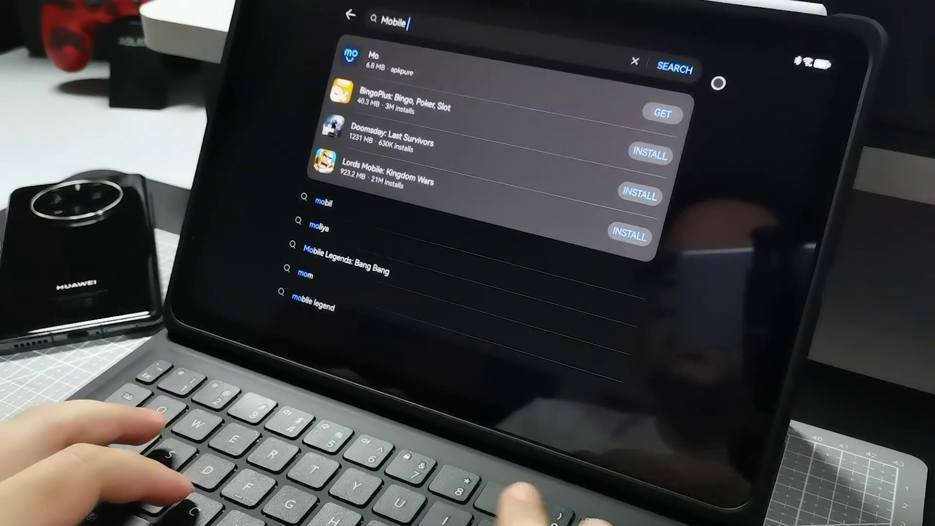
{"action": "type", "text": " Legends"}
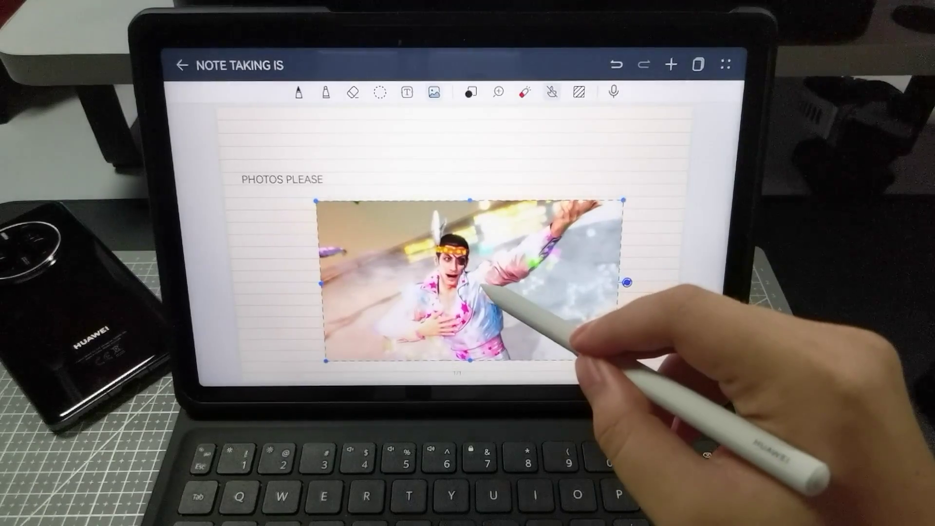
Step: Nudge the game photo slightly right, then select the PHOTOS PLEASE text
{"action": "left_click_drag", "start_coordinate": [484, 287], "coordinate": [492, 287]}
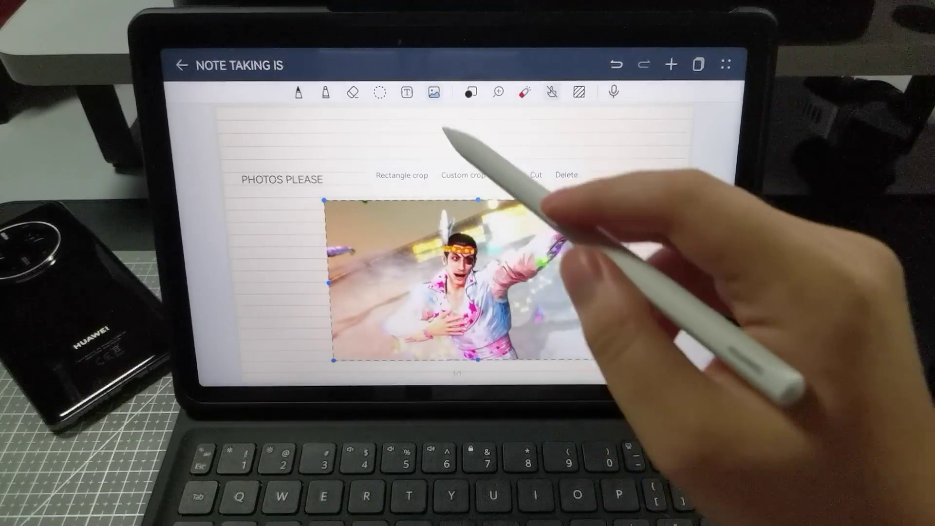
{"action": "left_click", "coordinate": [344, 179]}
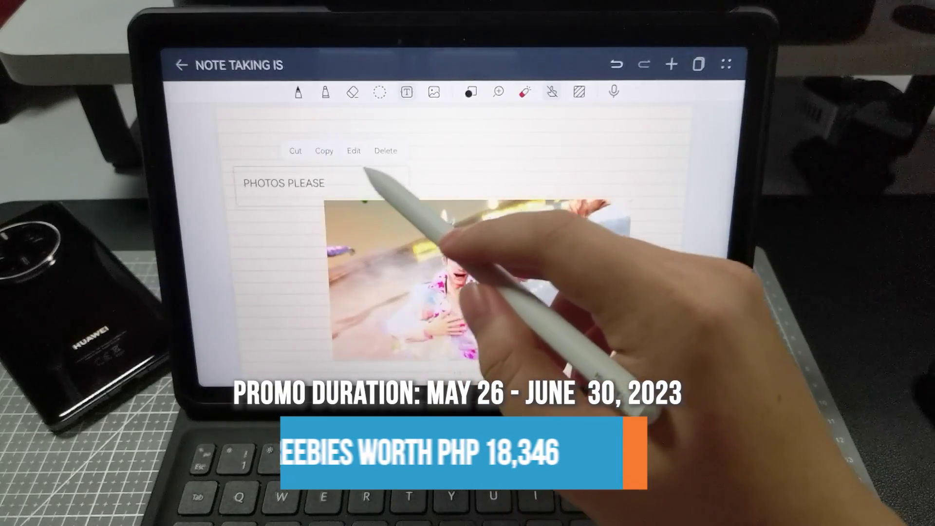